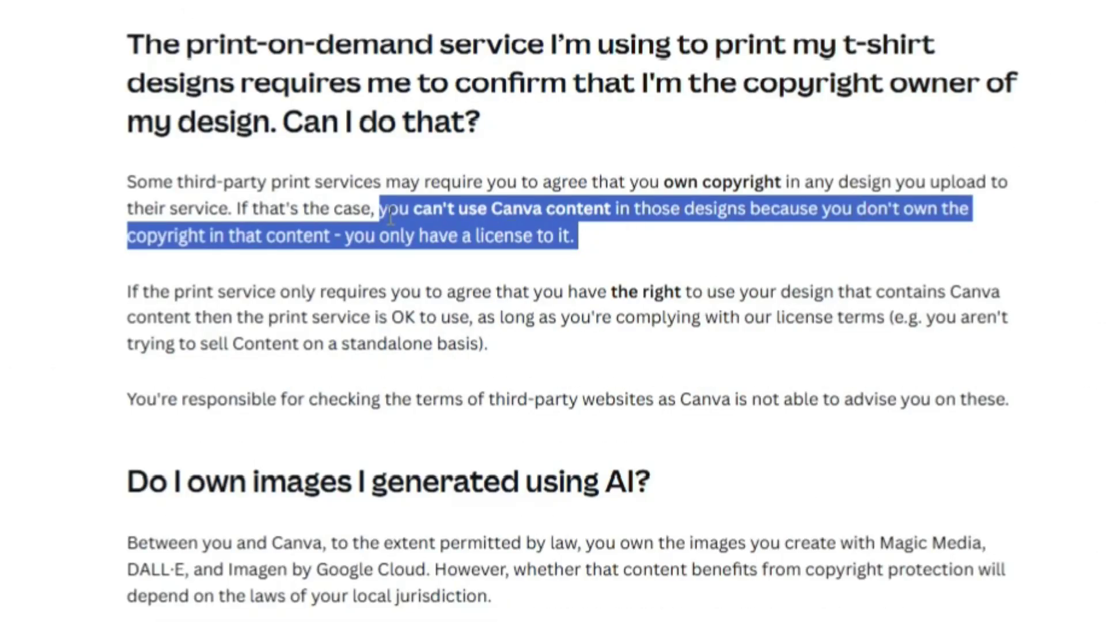
- Highlight the answer's first paragraph about print services that require copyright ownership and the ban on Canva content
click(387, 209)
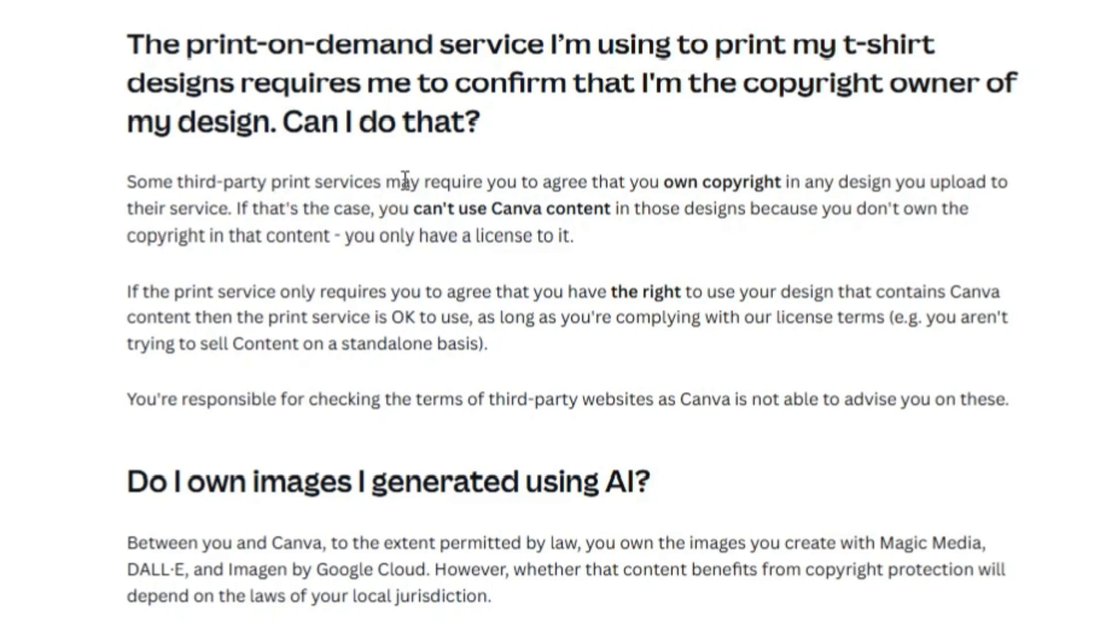
drag(129, 183, 790, 190)
drag(858, 195, 586, 238)
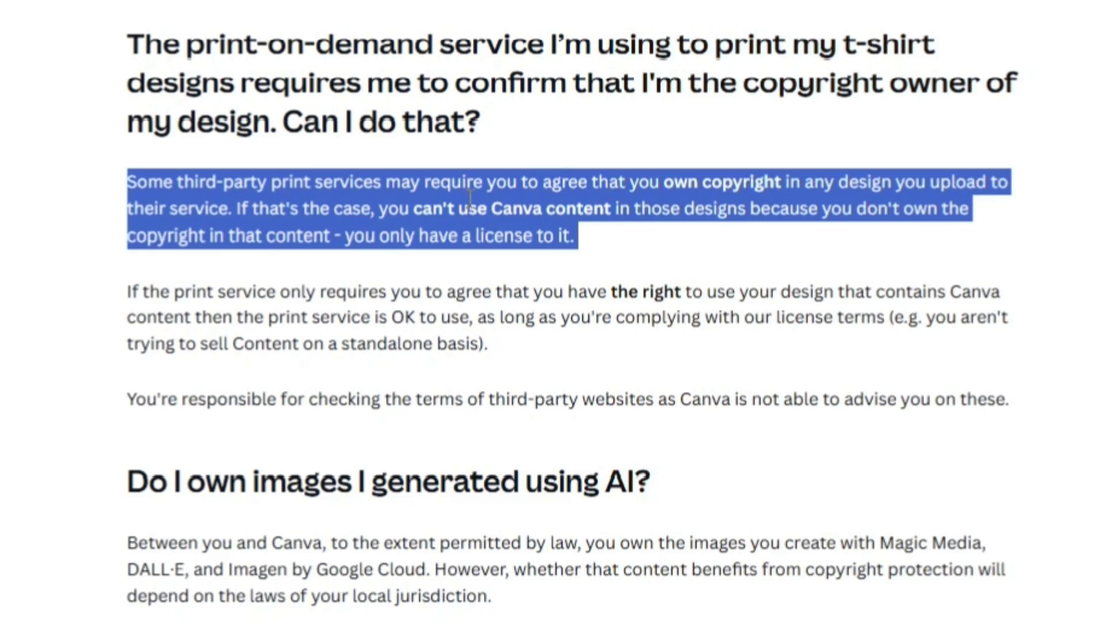
click(470, 199)
drag(259, 184, 524, 218)
click(568, 236)
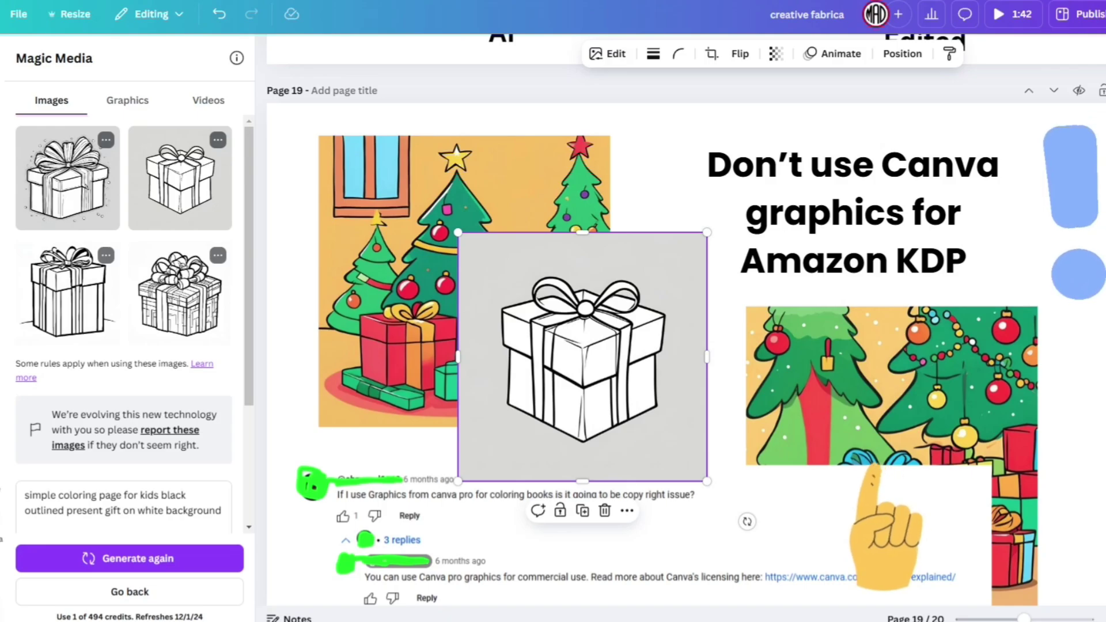
- Shift the gift box line drawing slightly beside the Christmas tree picture on page 19
scroll(921, 232, down, 2)
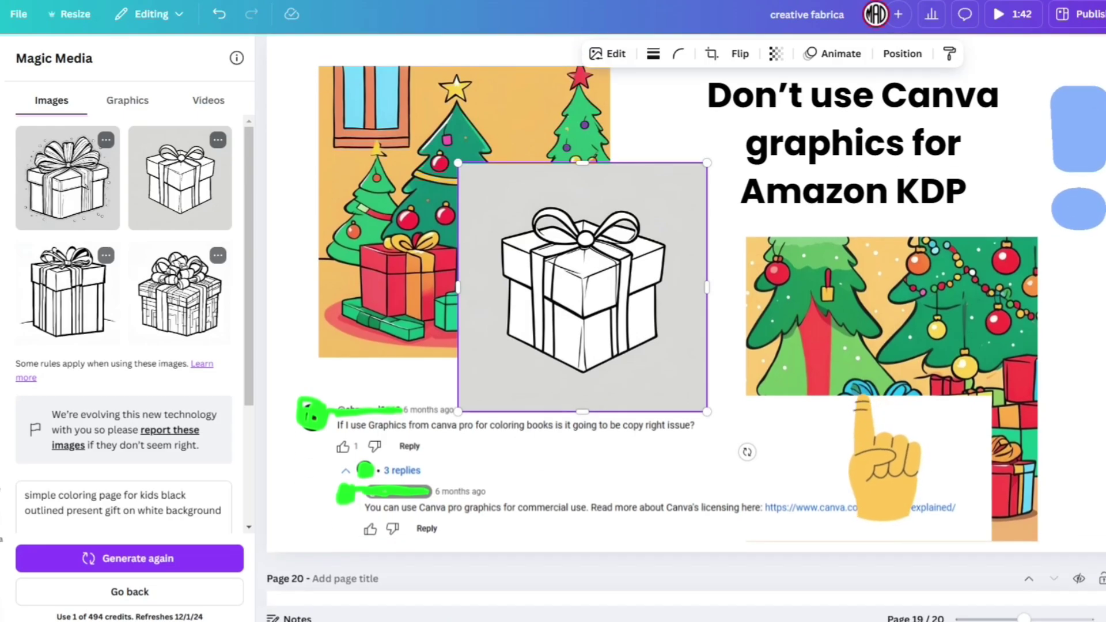
scroll(920, 232, up, 2)
mouse_move(587, 310)
mouse_down()
mouse_move(594, 345)
mouse_move(599, 291)
mouse_move(602, 369)
mouse_move(584, 309)
mouse_move(605, 308)
mouse_move(565, 328)
mouse_move(580, 324)
mouse_up()
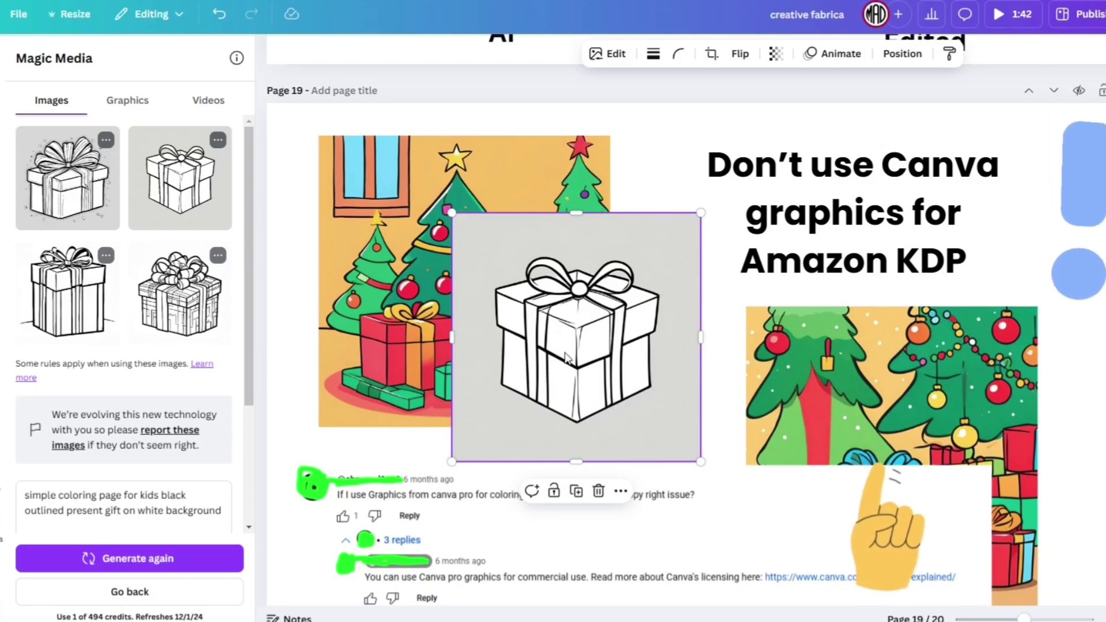
drag(565, 357, 588, 362)
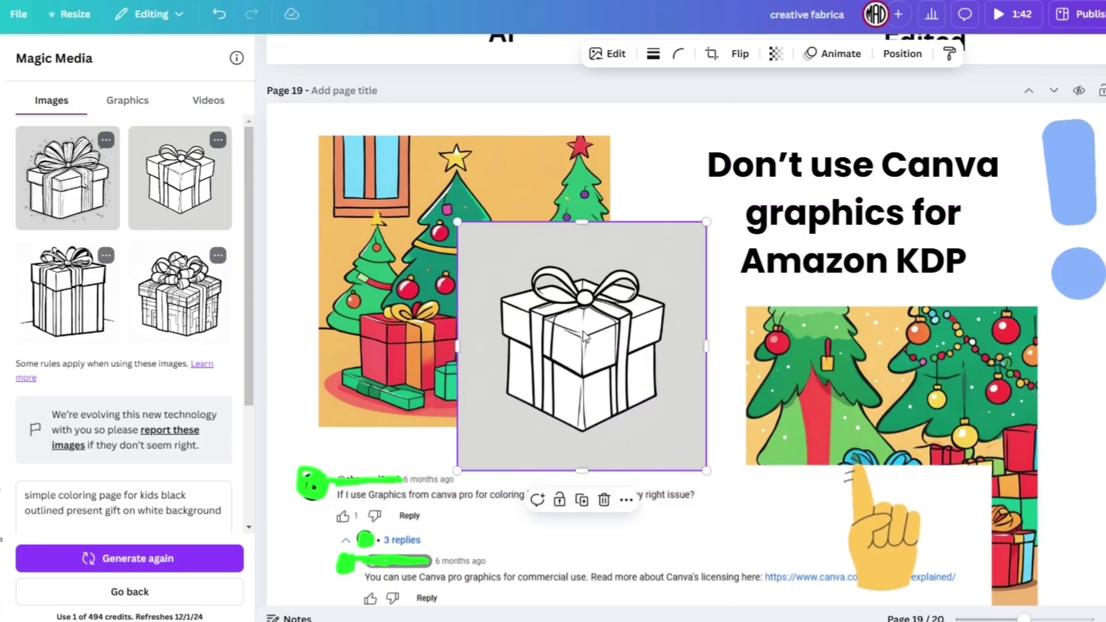
- Examine the garbled text block on page 20, then return to page 19
click(818, 225)
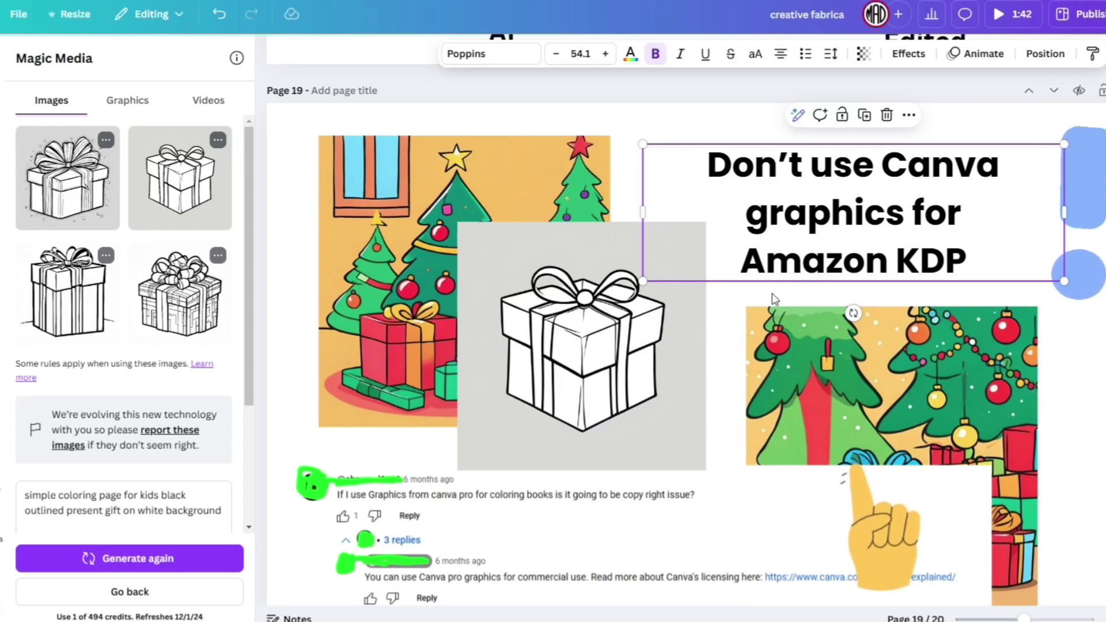
scroll(772, 295, down, 6)
scroll(773, 300, down, 4)
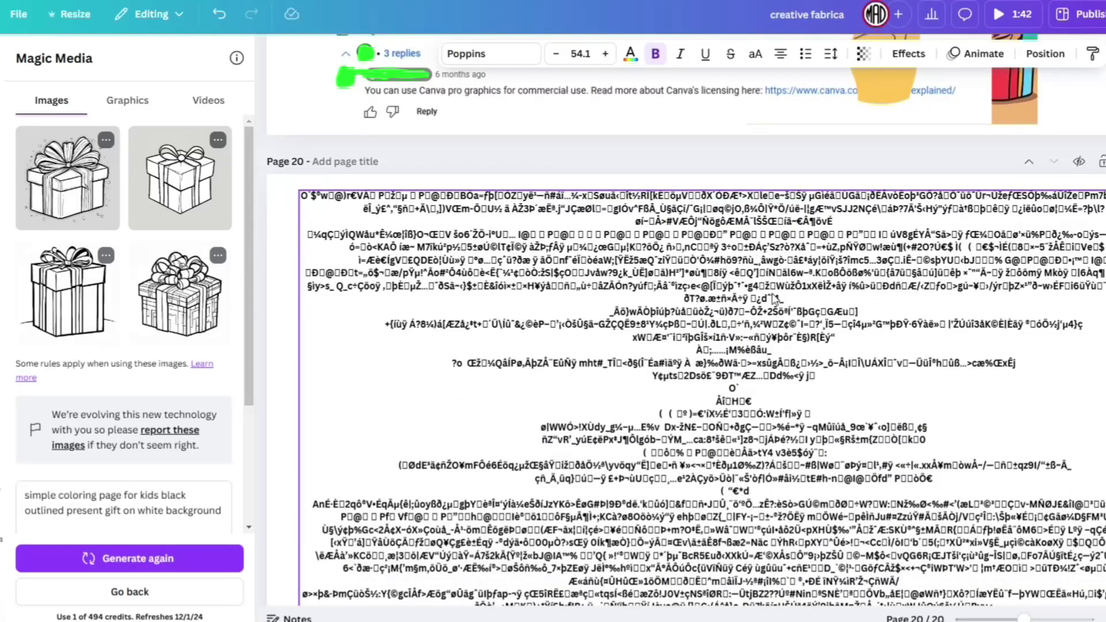
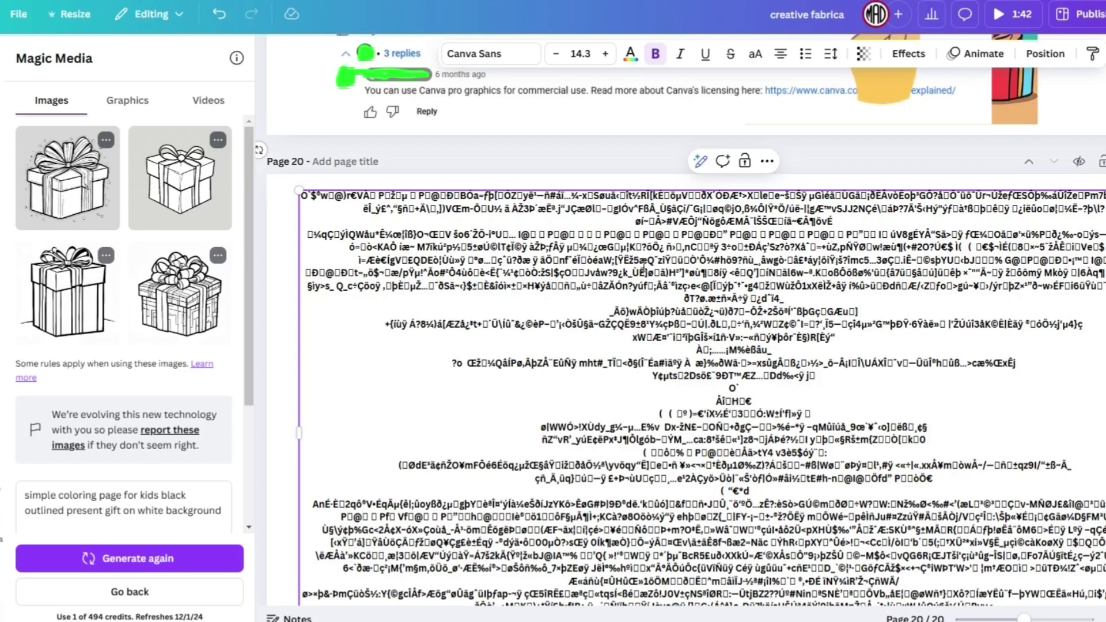
scroll(629, 331, up, 2)
scroll(630, 331, up, 5)
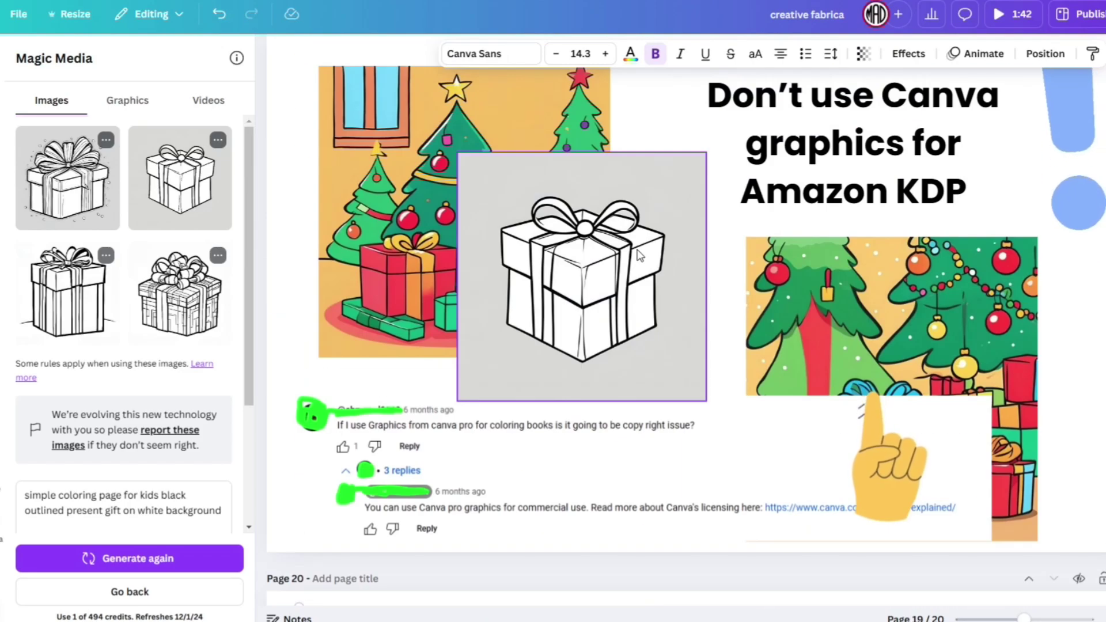
- Move the gift box image over the heading on page 19 and back between the two Christmas tree pictures
click(633, 397)
scroll(632, 397, down, 6)
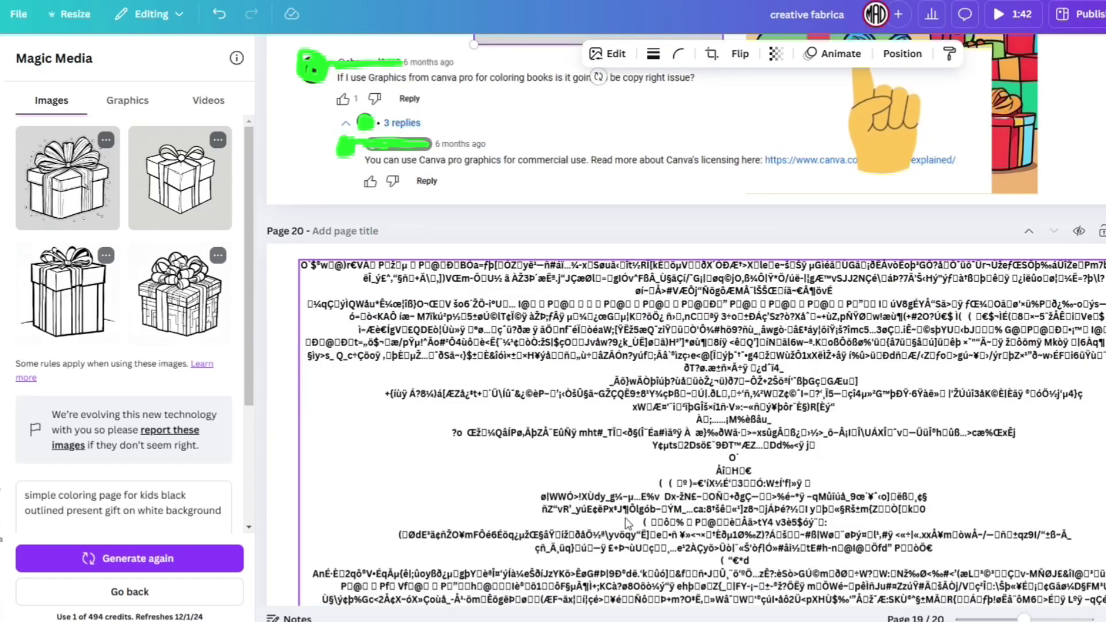
scroll(637, 492, down, 1)
scroll(635, 488, up, 6)
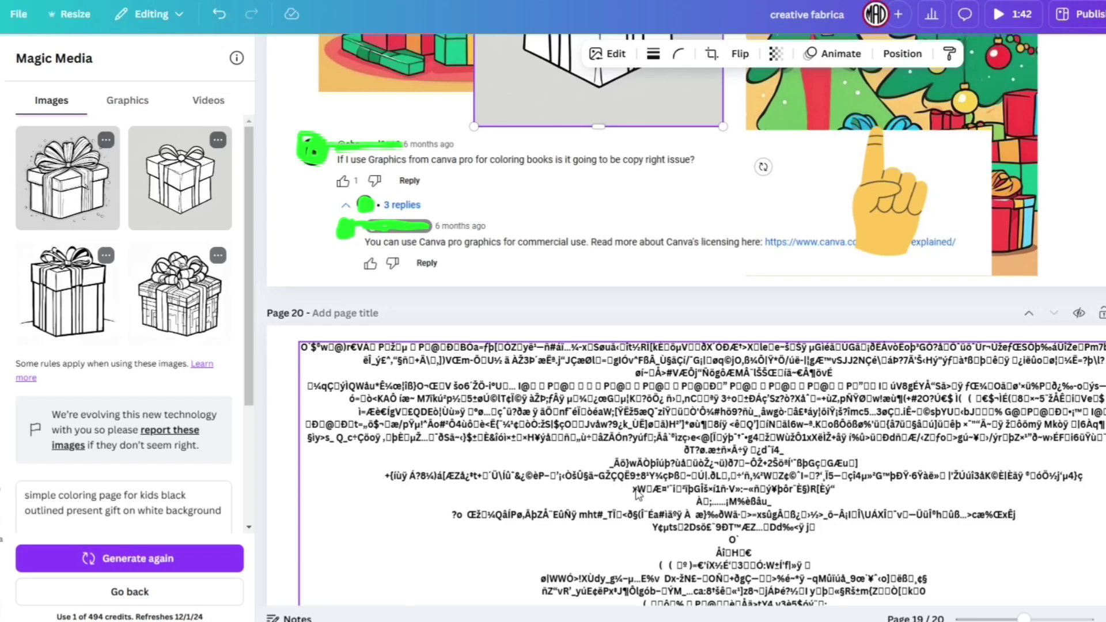
drag(604, 271, 813, 292)
scroll(583, 258, down, 6)
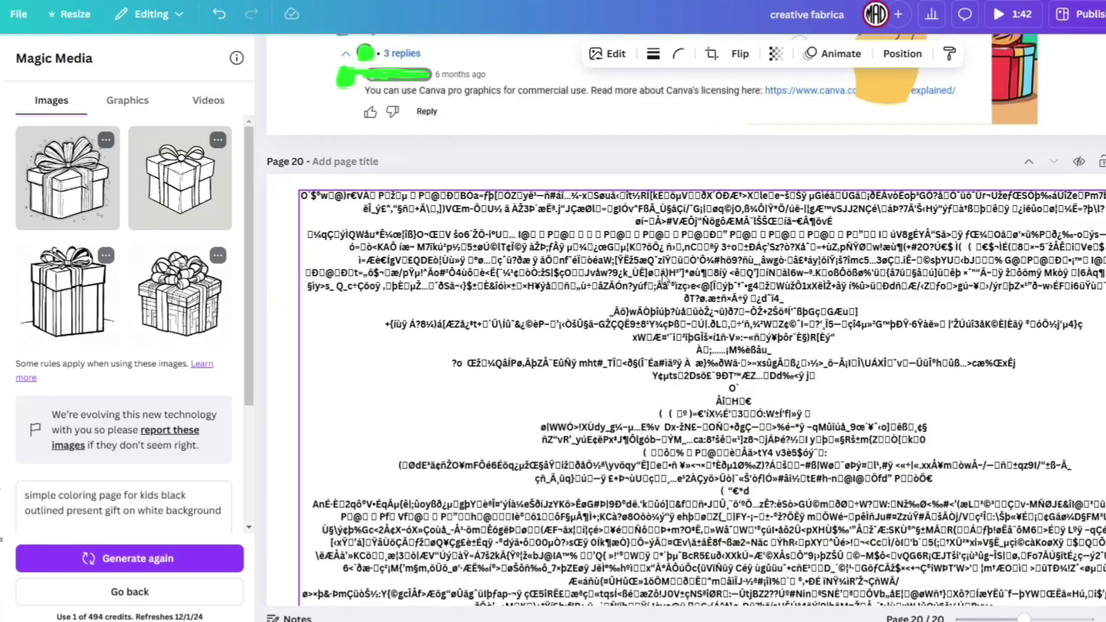
scroll(750, 372, up, 6)
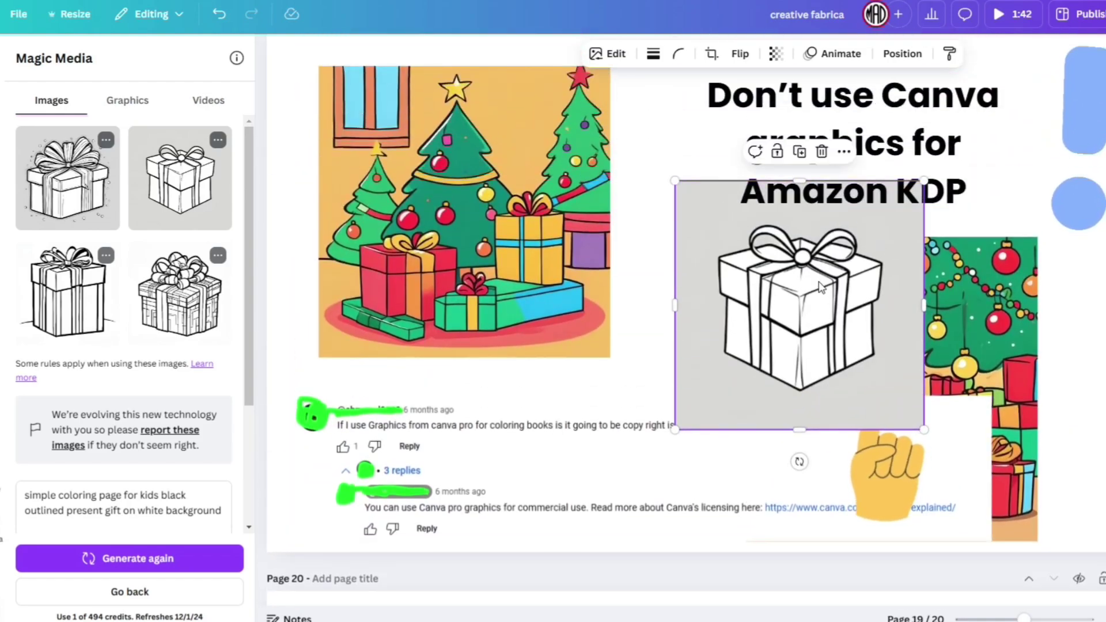
drag(823, 283, 618, 249)
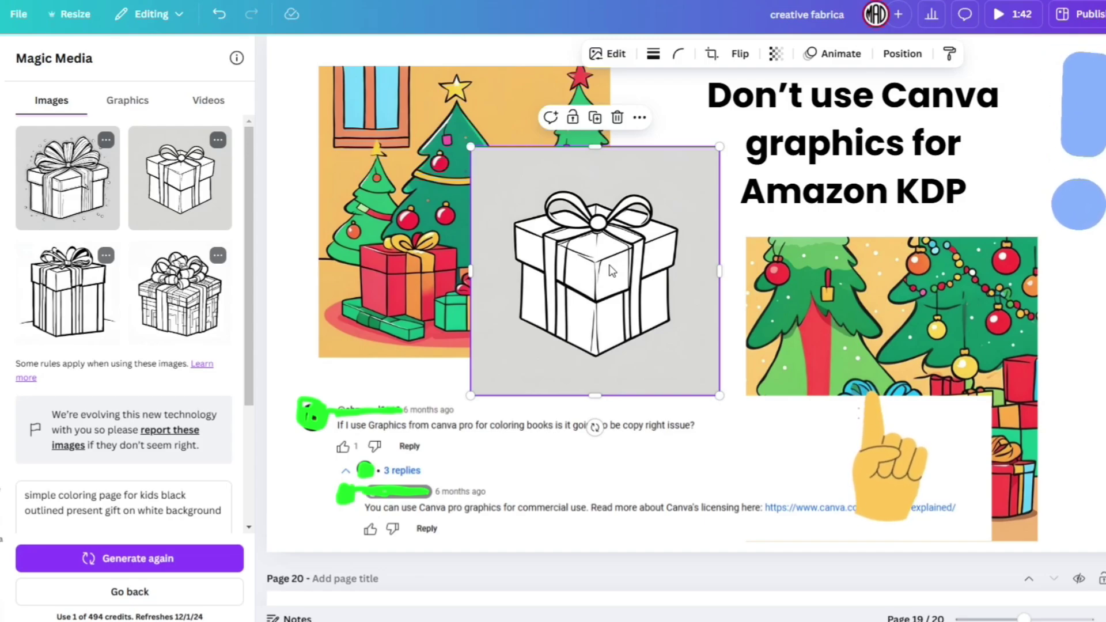
- Open the text block on page 20 for editing and select a passage in its upper half
key(ctrl+v)
scroll(641, 293, down, 2)
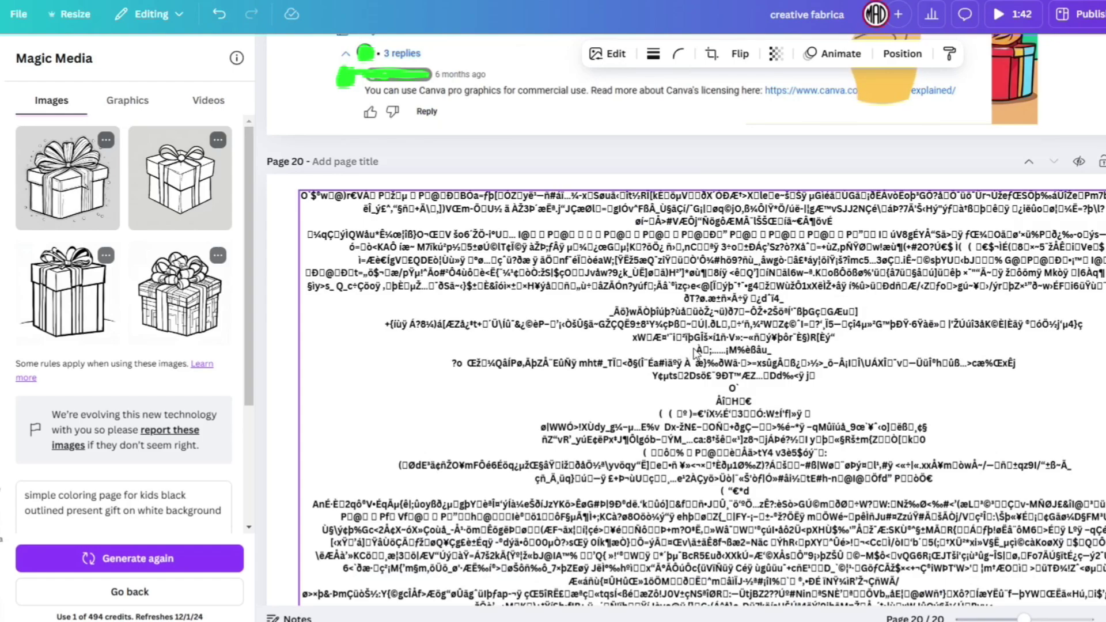
click(673, 311)
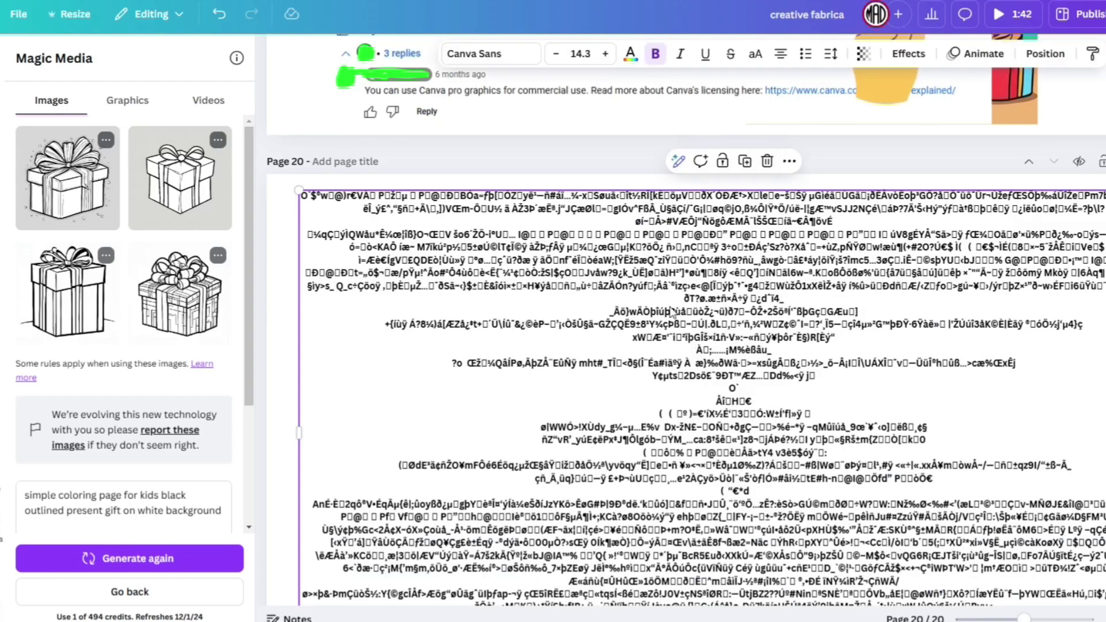
click(636, 286)
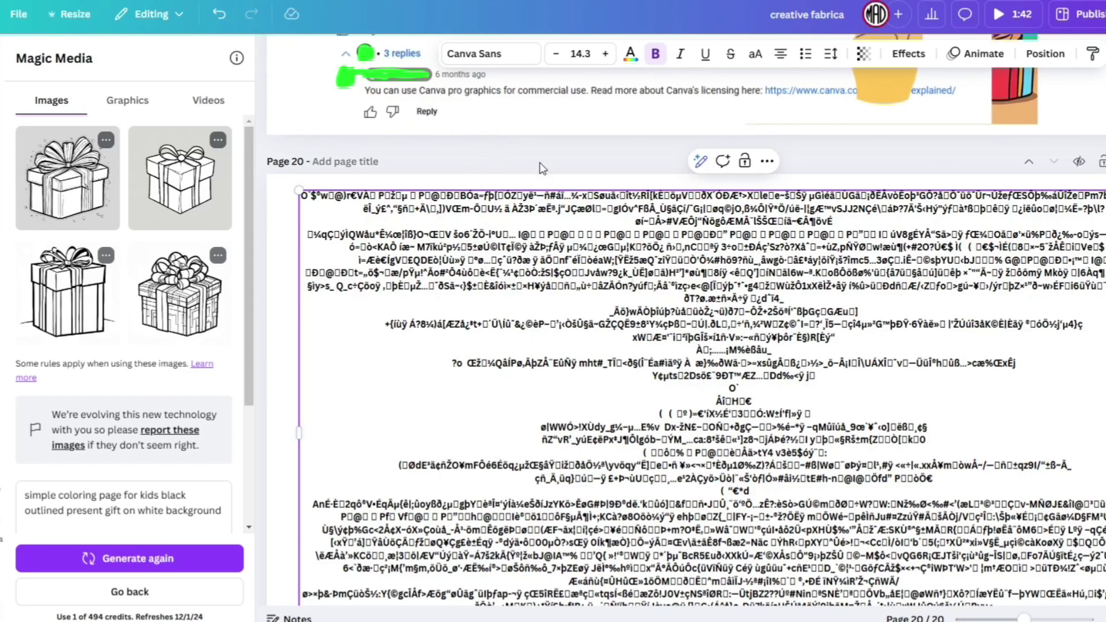
drag(604, 259, 752, 385)
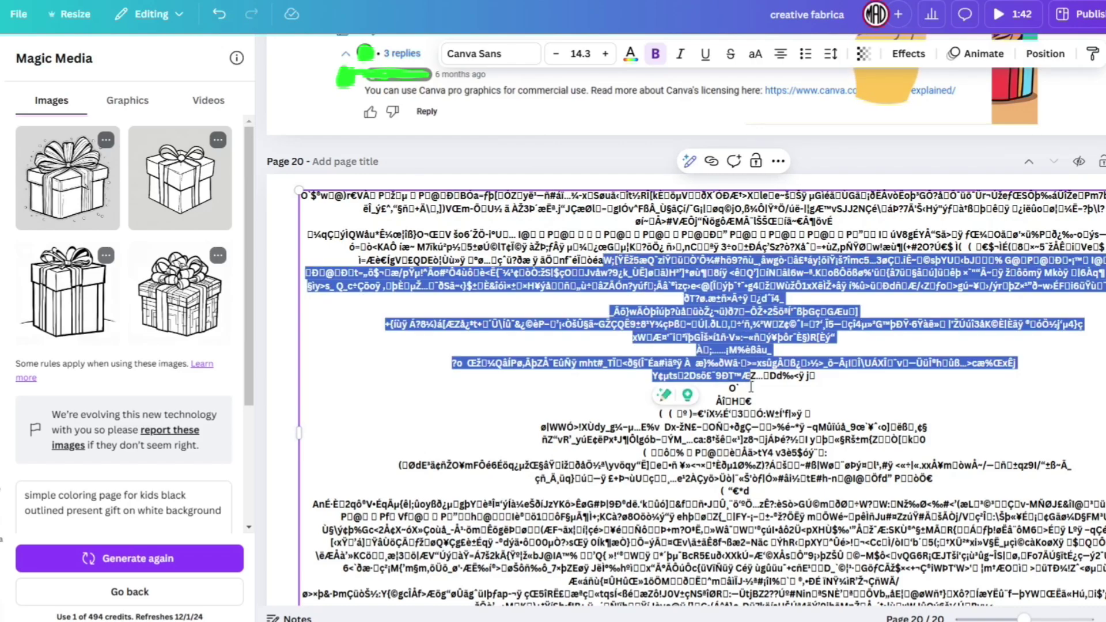
- Nudge the pointing hand graphic slightly on page 19 and look at the garbled text on page 20 again
scroll(749, 387, up, 7)
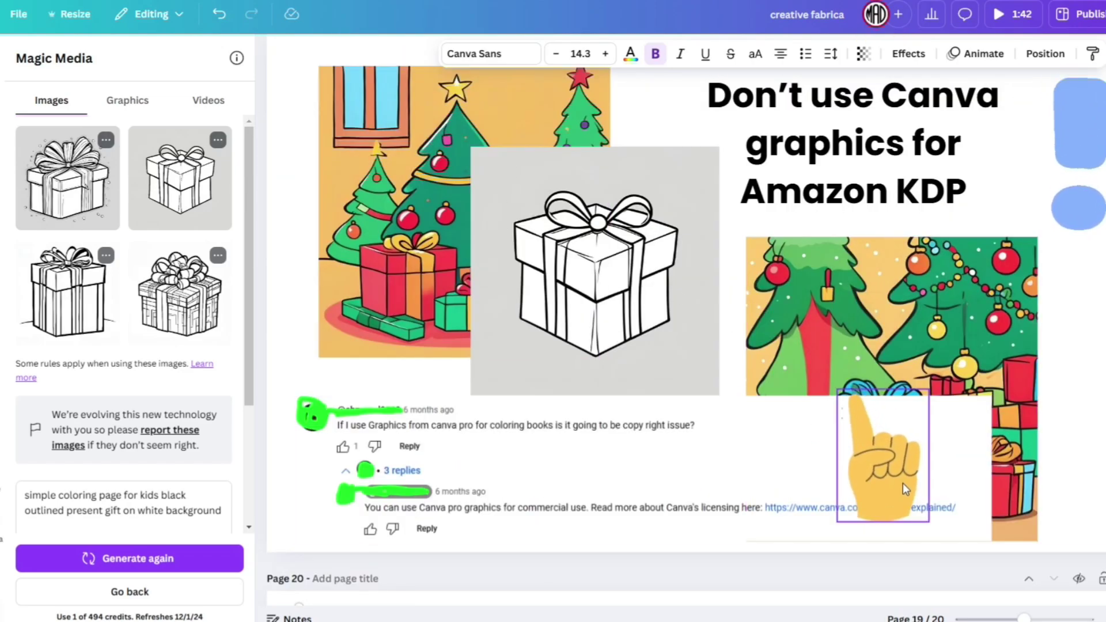
mouse_move(903, 489)
mouse_down()
mouse_move(889, 456)
mouse_move(892, 474)
mouse_up()
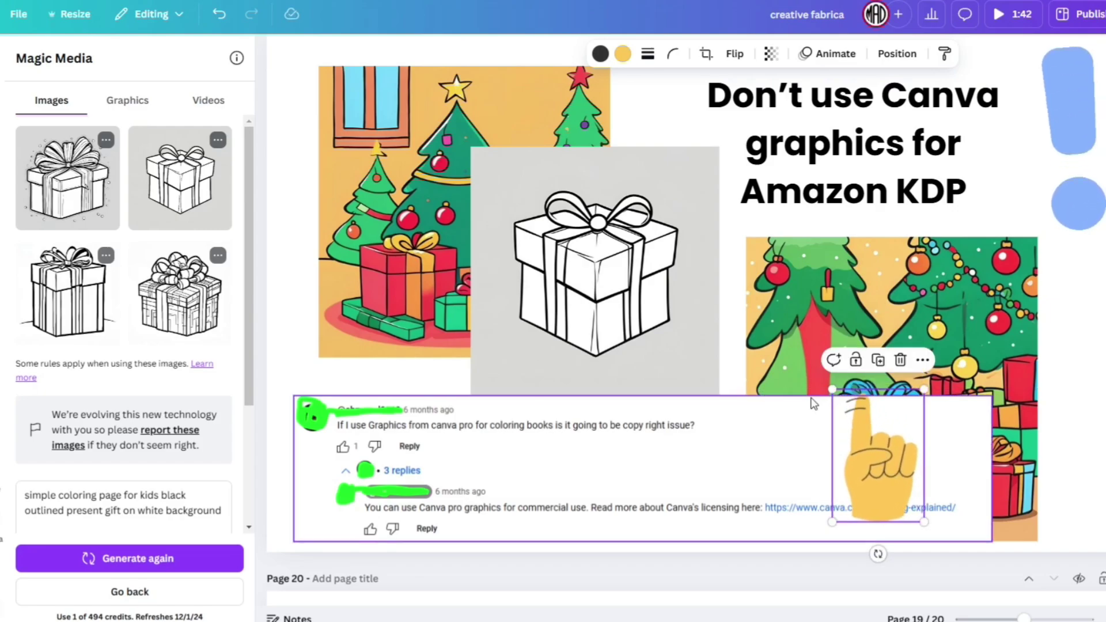
key(ctrl+v)
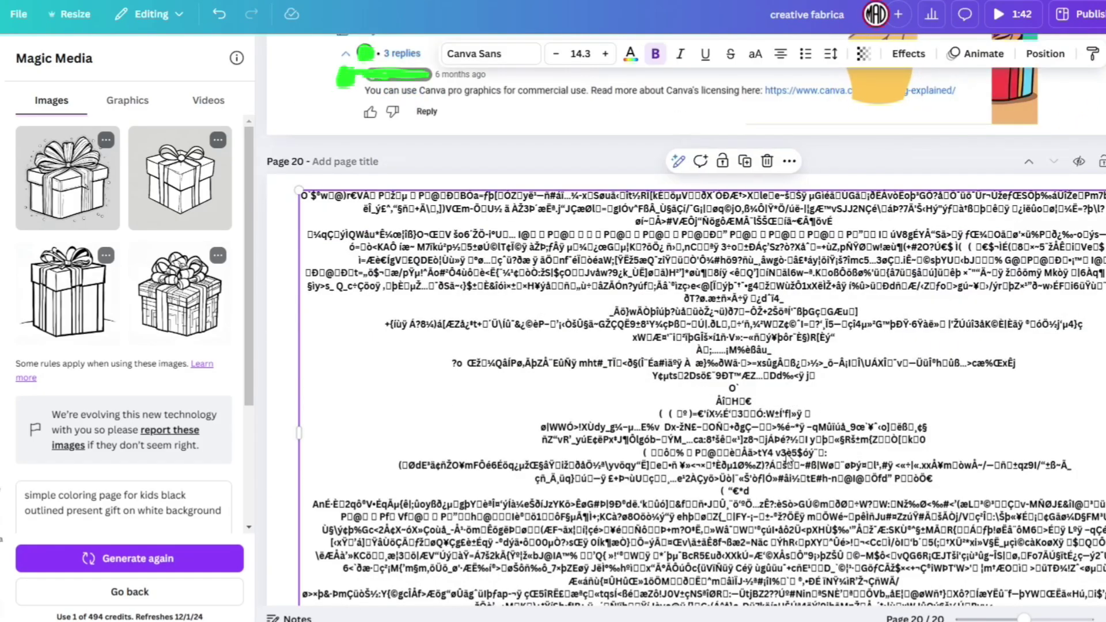
click(790, 456)
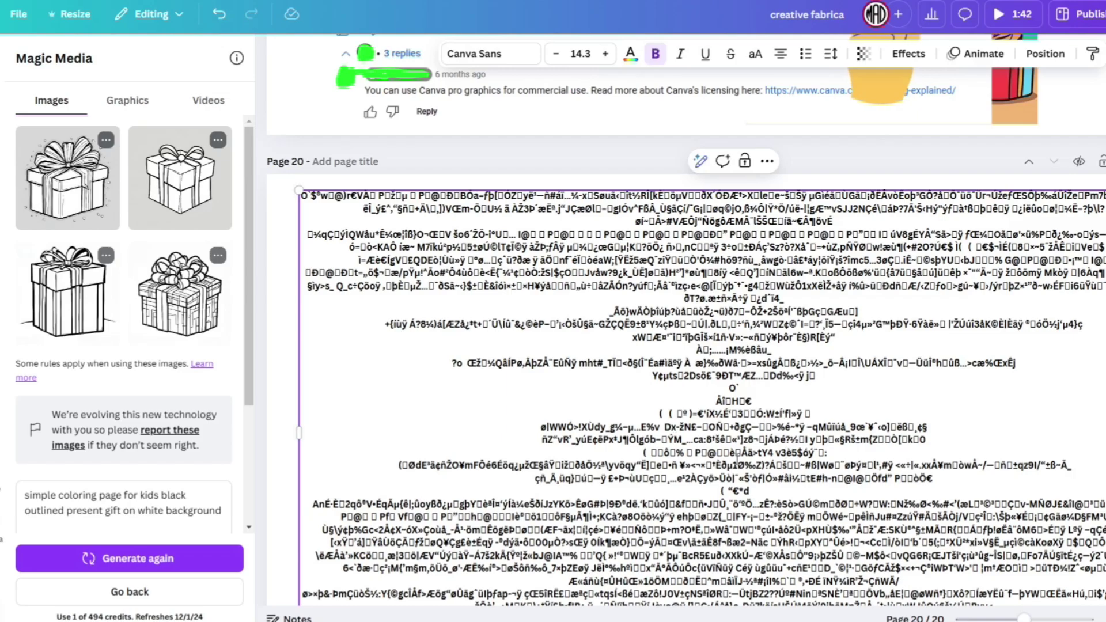
scroll(746, 424, up, 8)
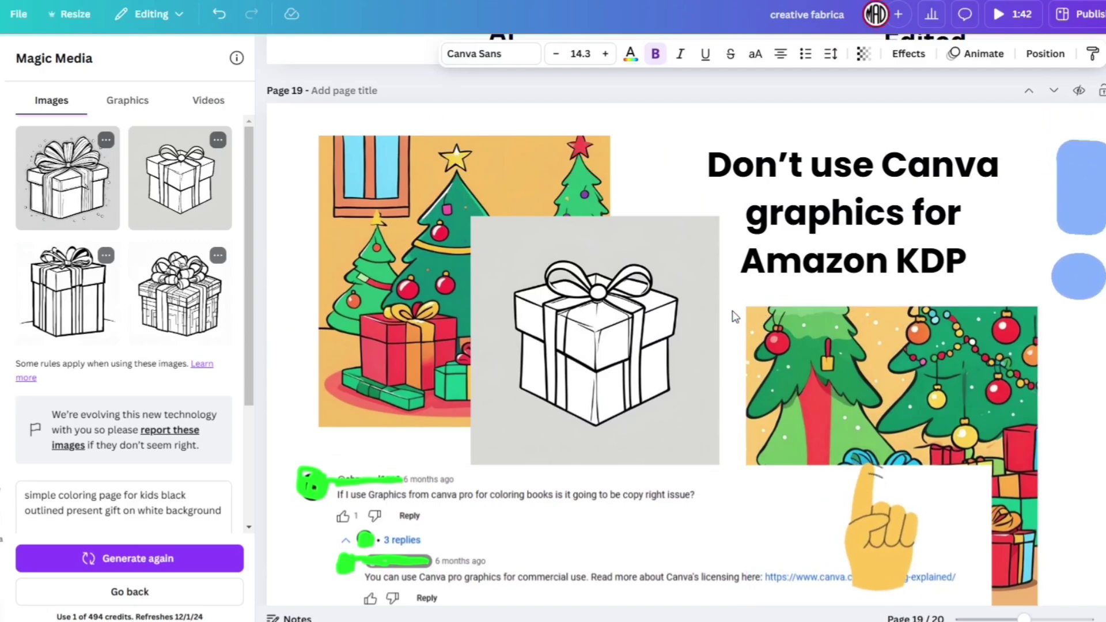
- Reposition the gift box image slightly to the left between the two Christmas tree pictures on page 19
click(683, 329)
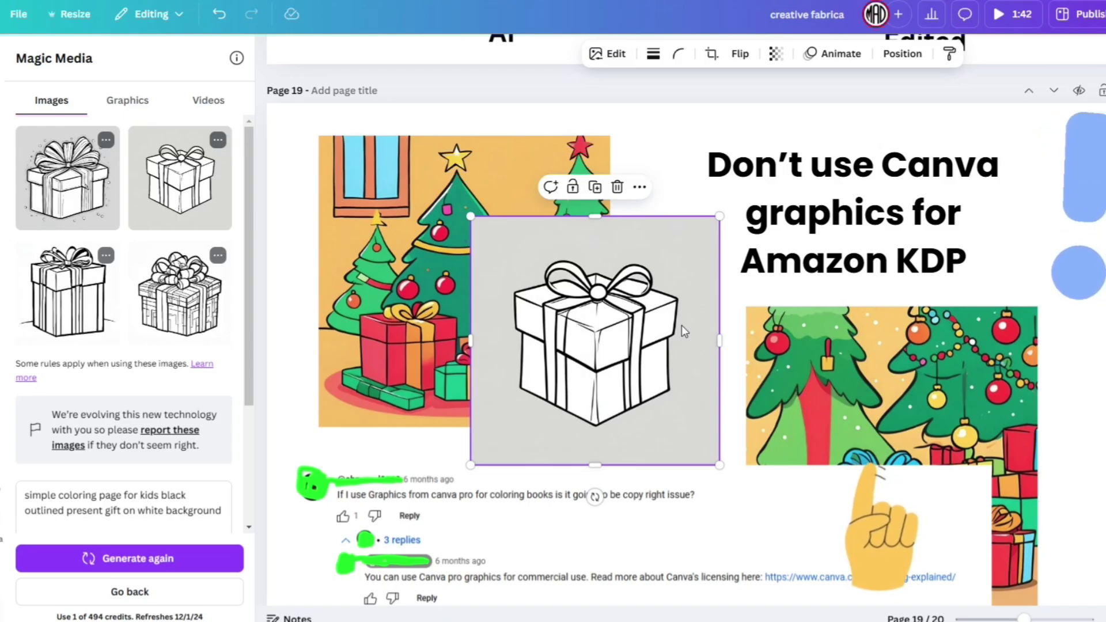
drag(682, 327, 614, 318)
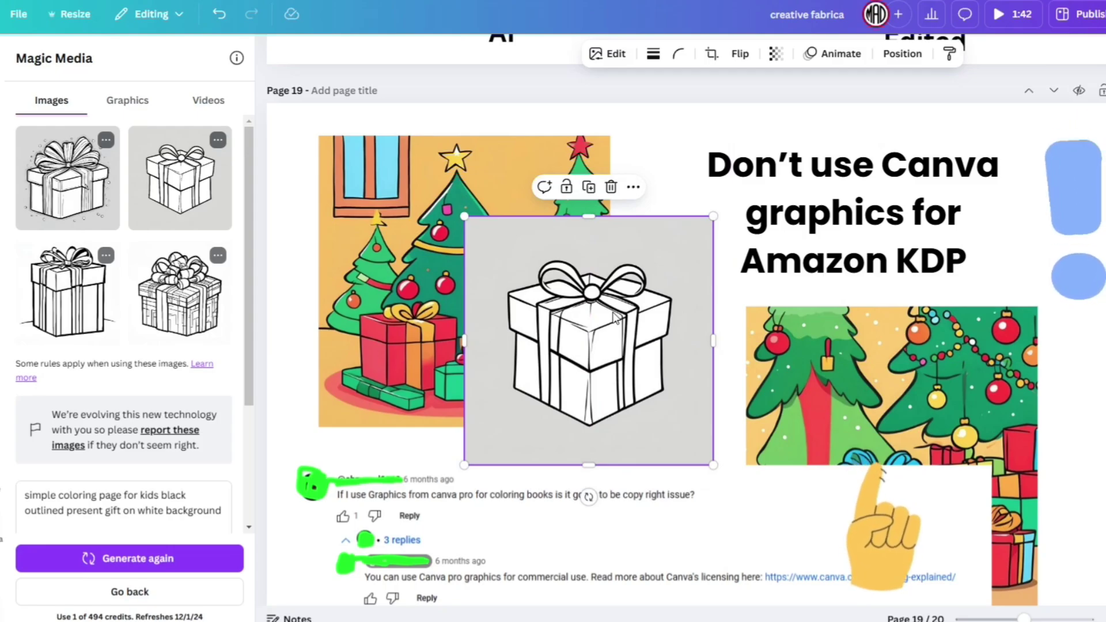
scroll(613, 319, down, 1)
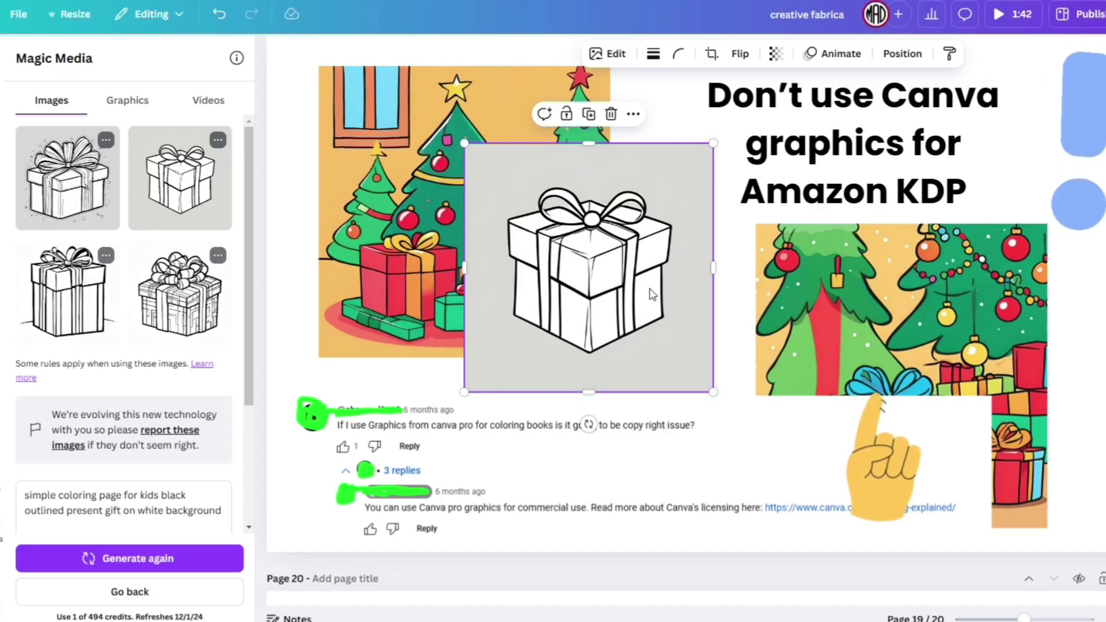
scroll(663, 232, up, 1)
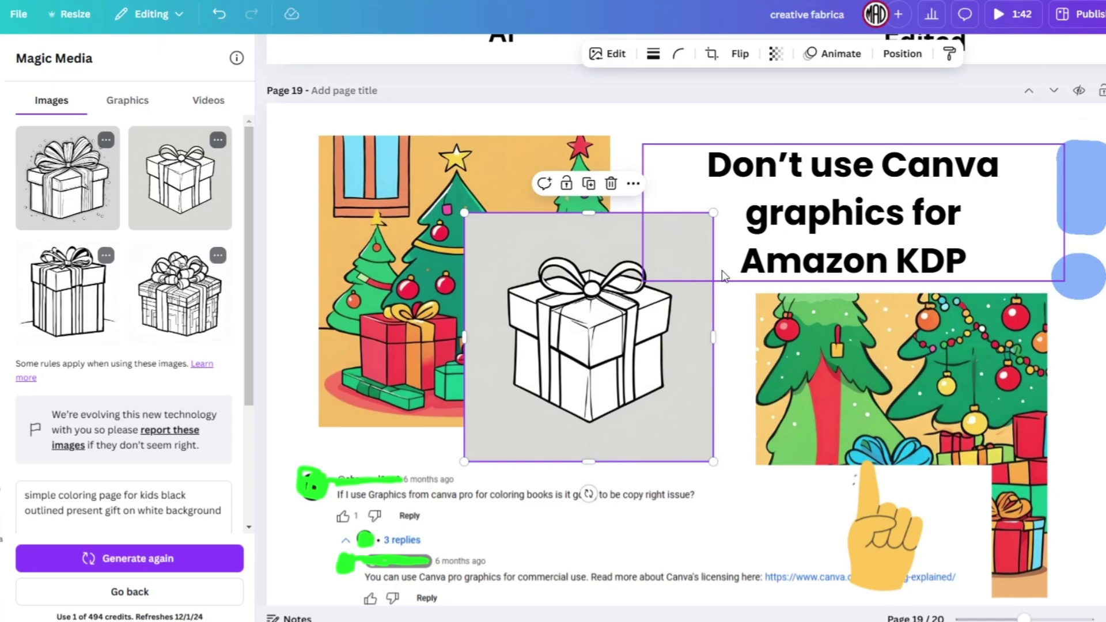
drag(709, 278, 714, 303)
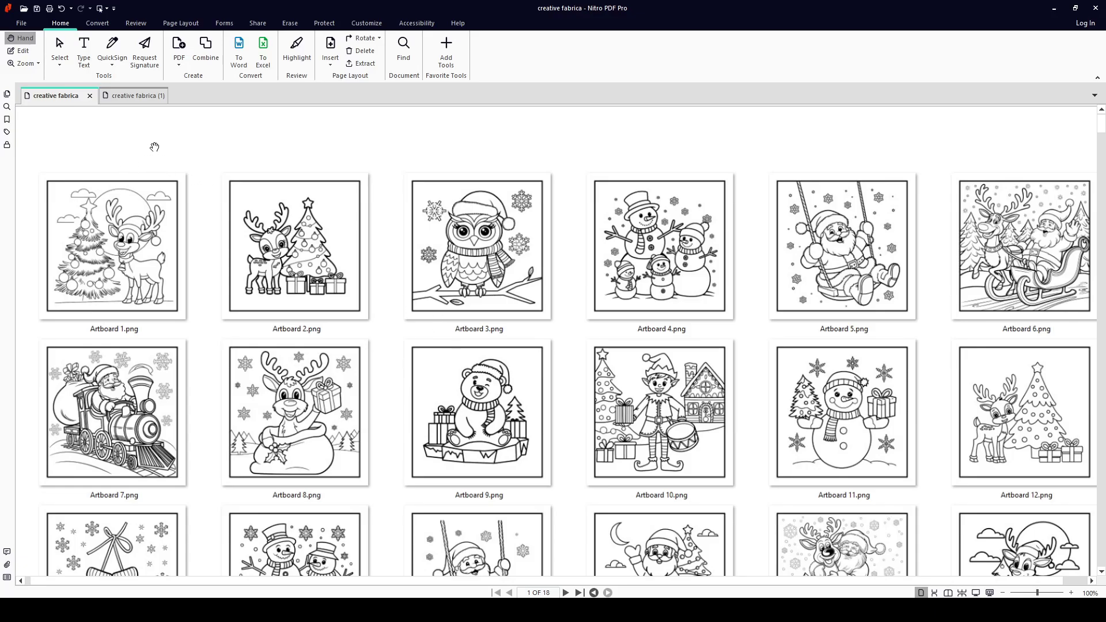
- Switch to Nitro PDF Pro and review the first two pages of the creative fabrica PDF
scroll(216, 271, down, 10)
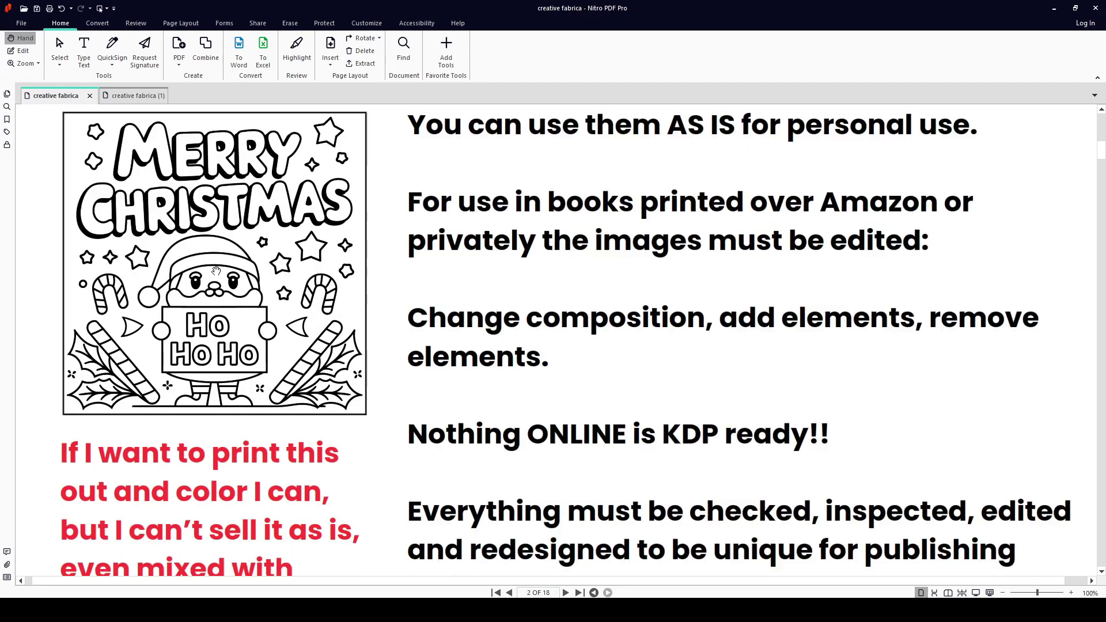
scroll(216, 271, up, 2)
scroll(216, 271, up, 8)
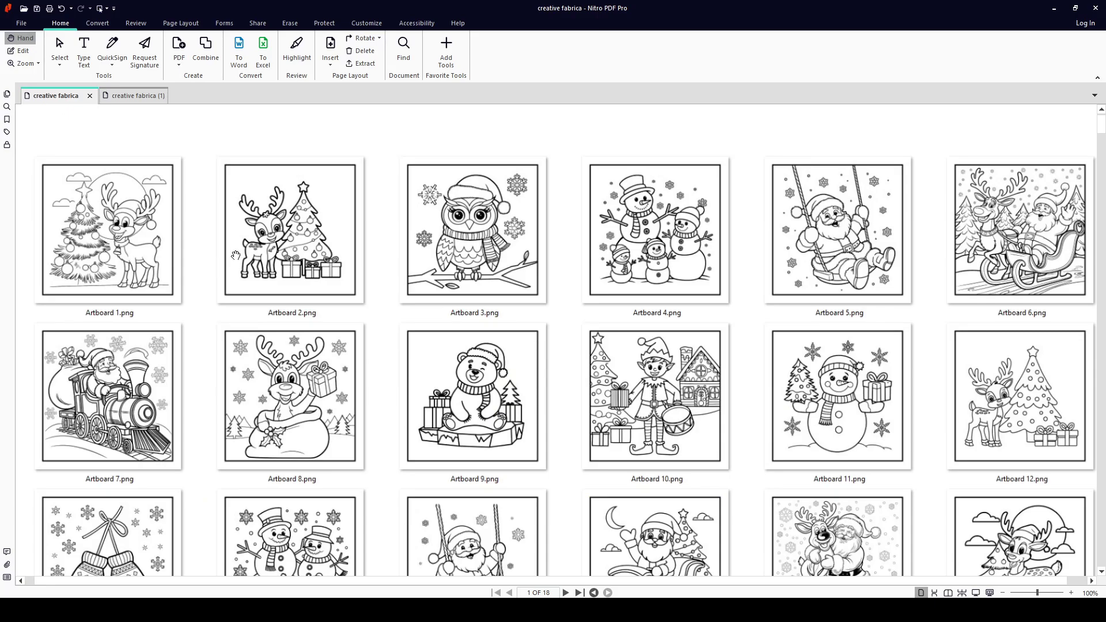
- Check the summary in the creative fabrica PDF's document properties, then switch to the creative fabrica (1) document
right_click(294, 131)
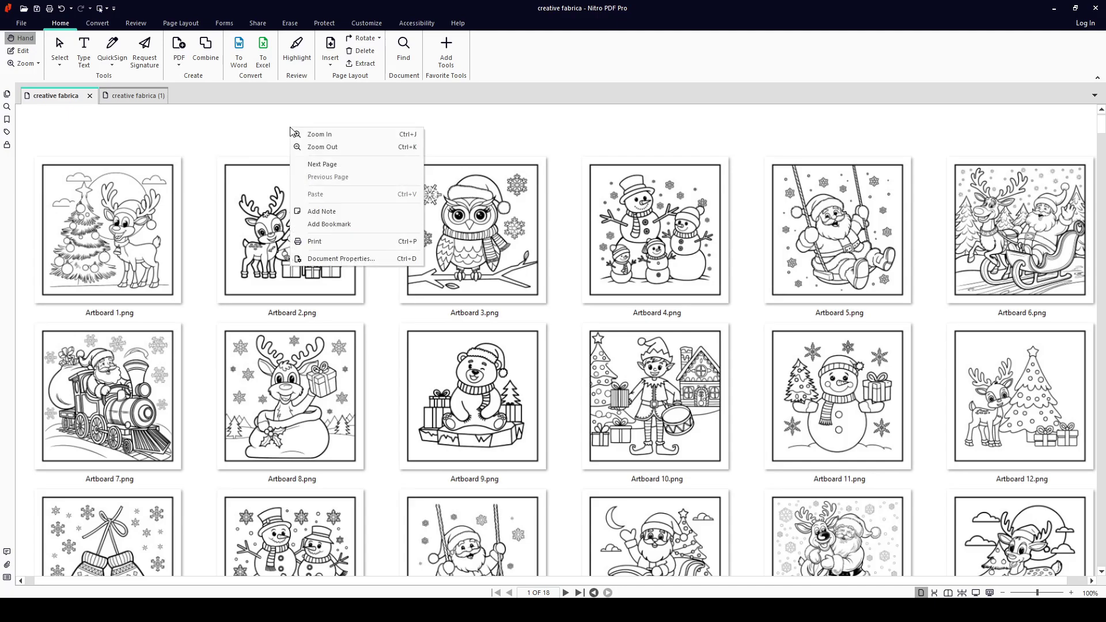
click(333, 259)
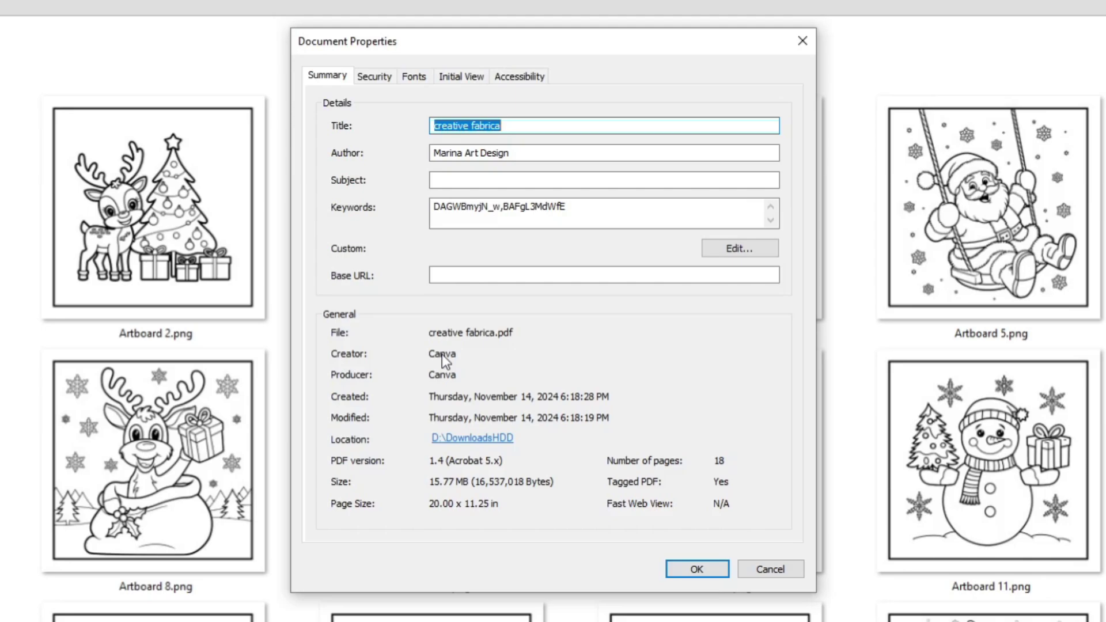
click(693, 567)
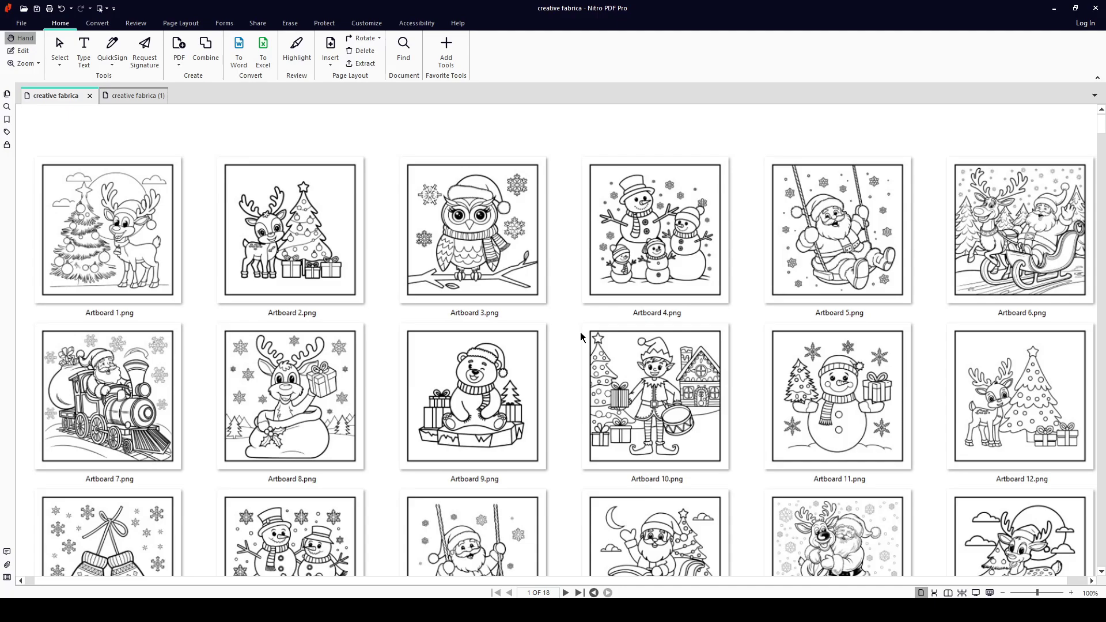
click(124, 95)
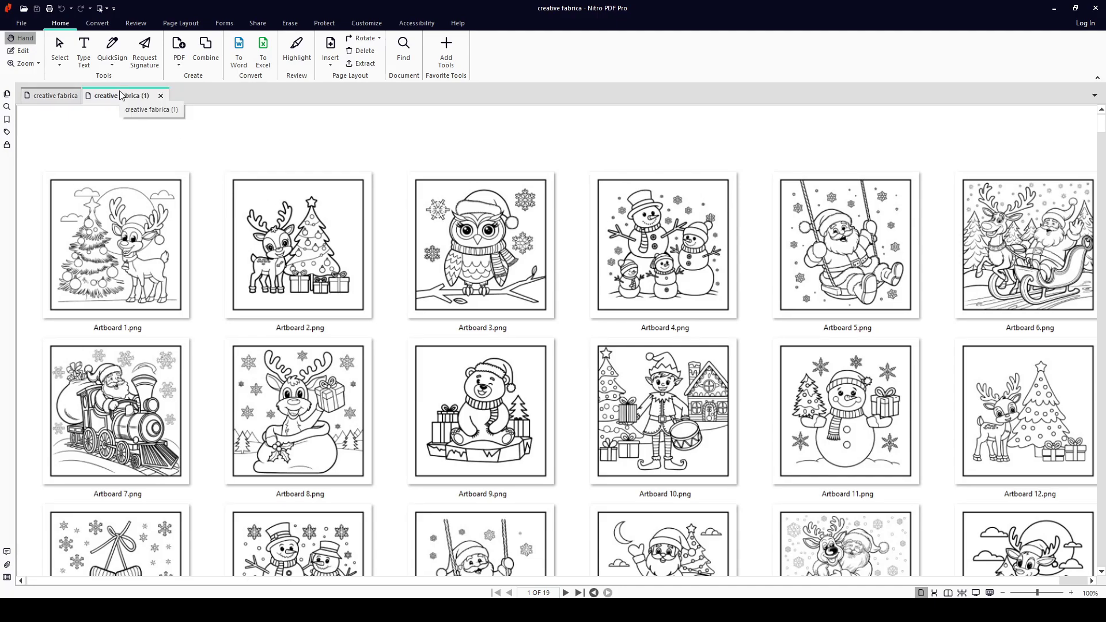
- Go to the last page of the creative fabrica (1) document, look over its Christmas images and check the summary in its document properties
click(579, 593)
scroll(593, 304, down, 2)
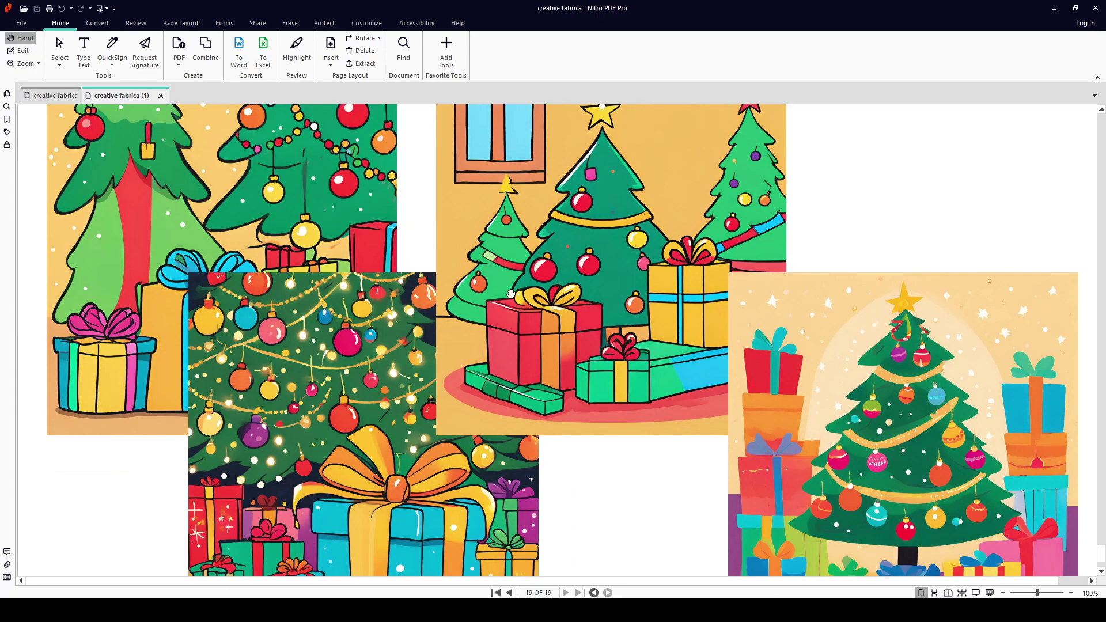
scroll(658, 271, down, 1)
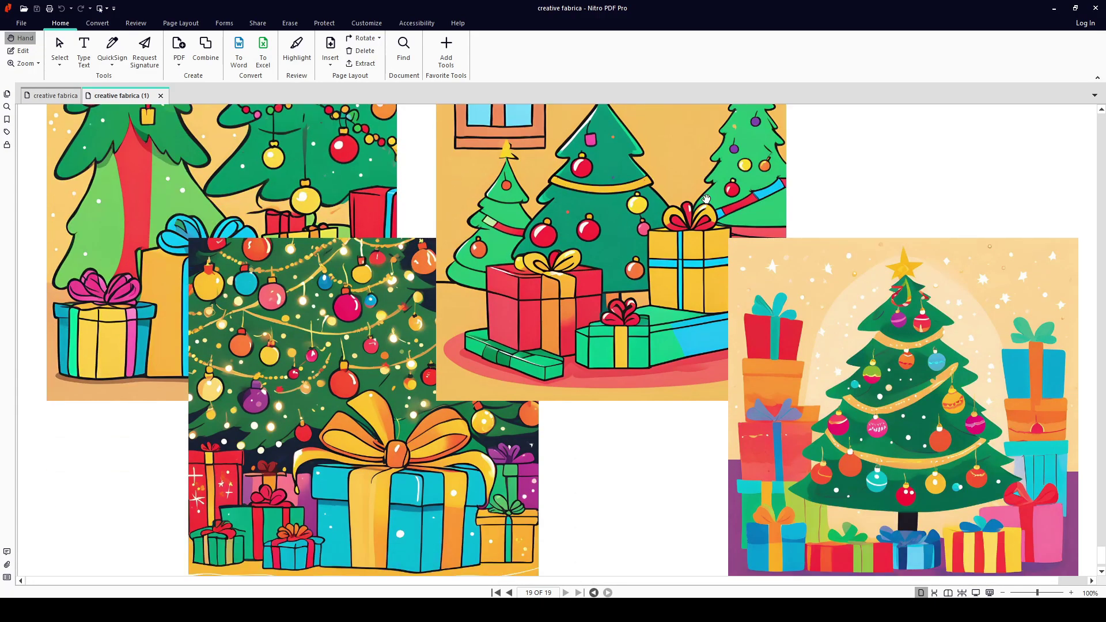
right_click(413, 132)
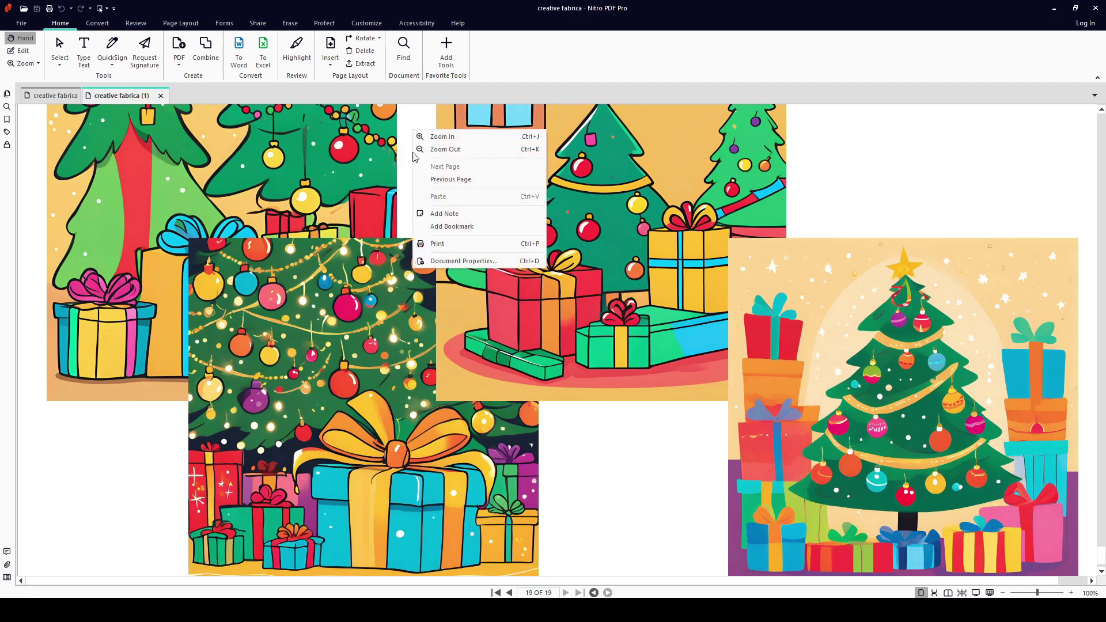
click(442, 261)
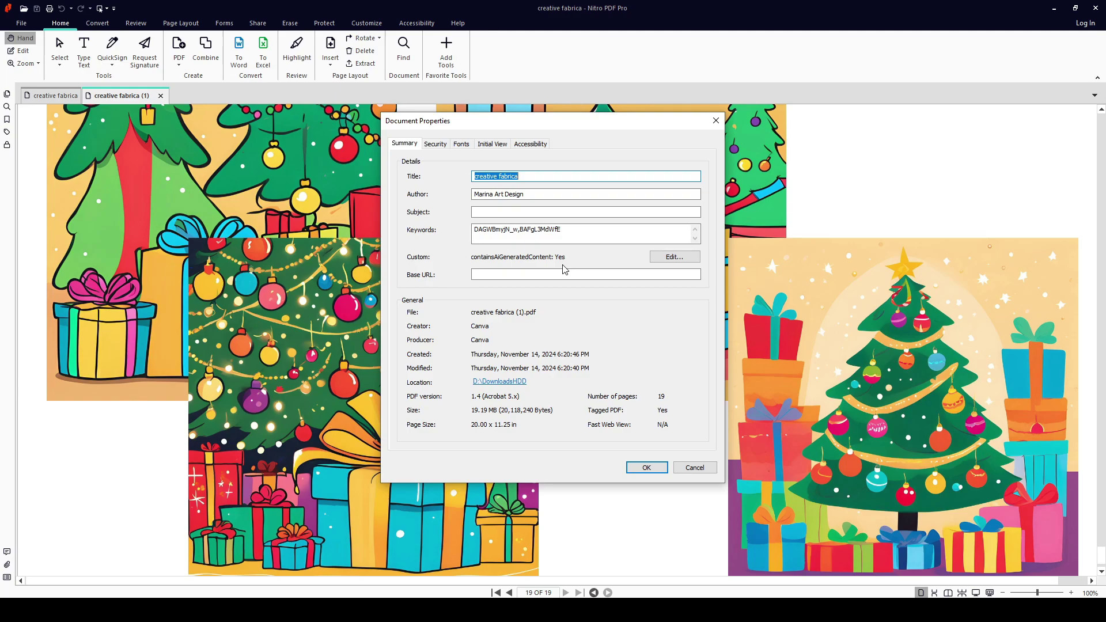
- Inspect the containsAiGeneratedContent entry in the PDF's custom metadata values, then close the document properties without changes
click(662, 257)
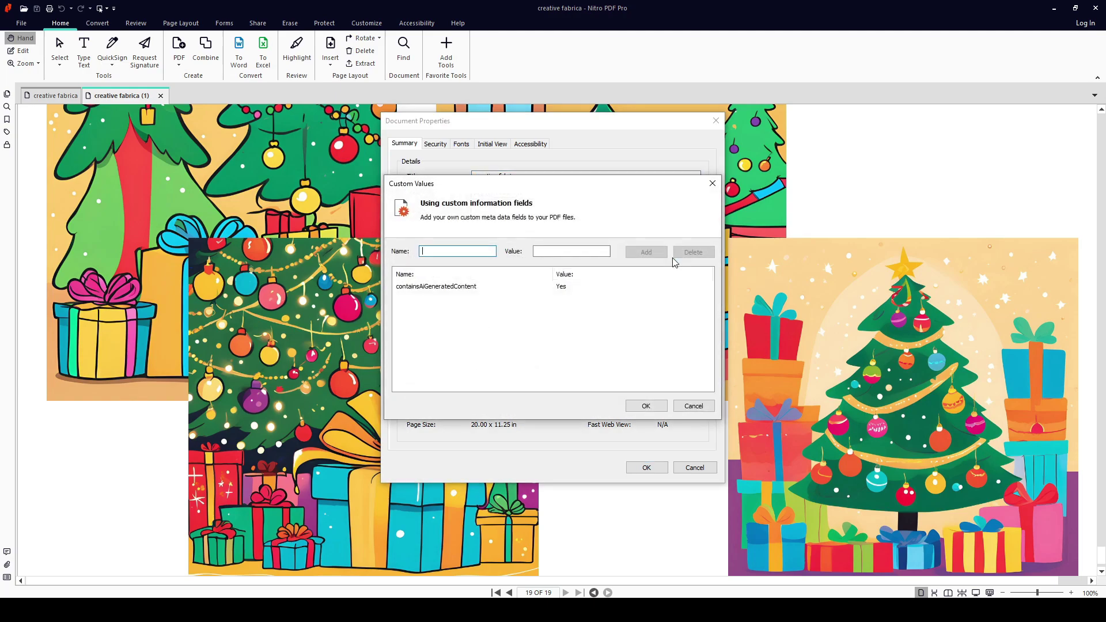
click(563, 286)
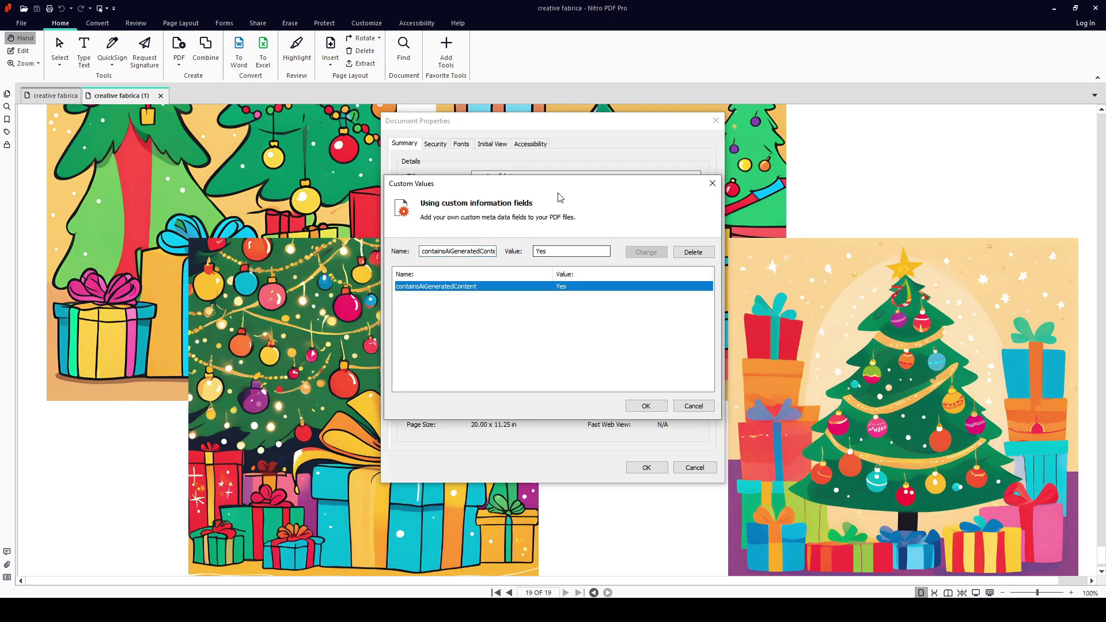
mouse_move(560, 187)
mouse_down()
mouse_move(583, 218)
mouse_move(574, 189)
mouse_up()
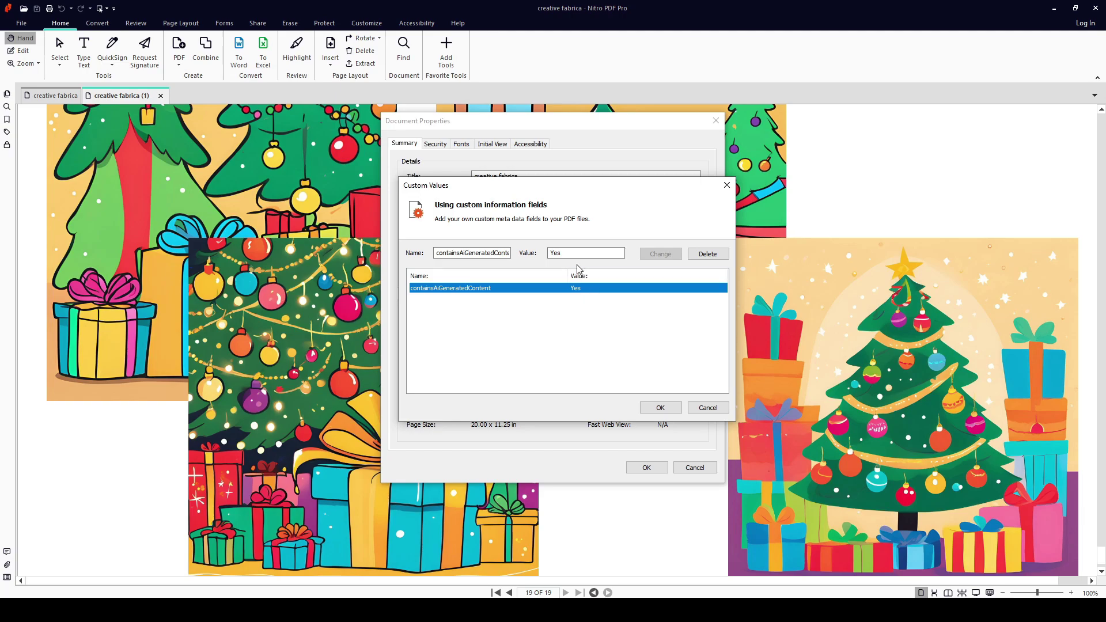
drag(570, 194, 547, 196)
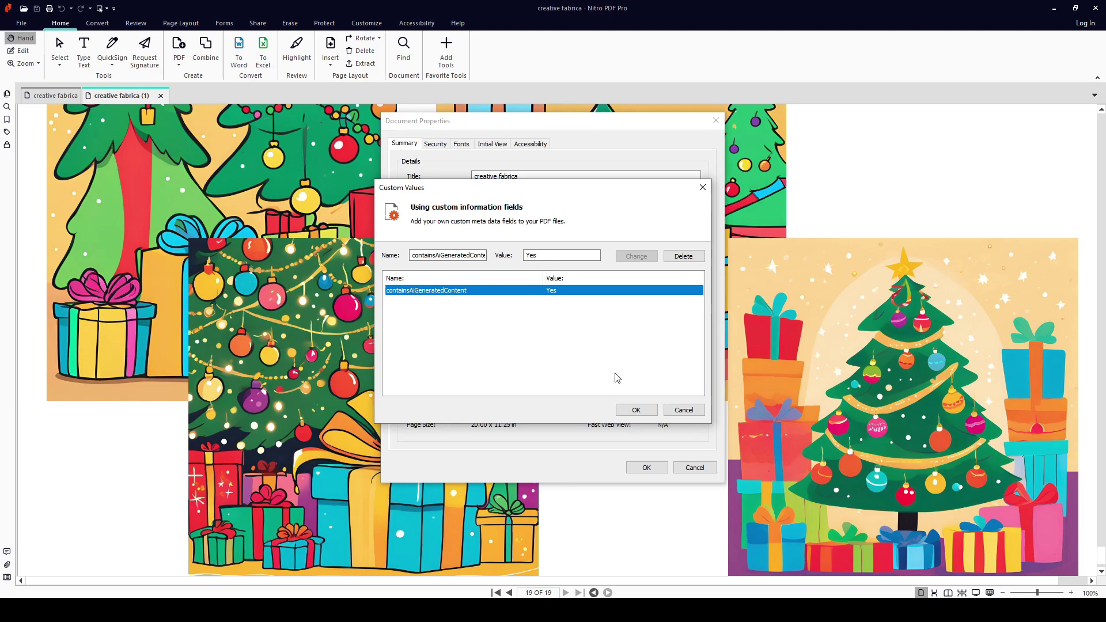
click(670, 411)
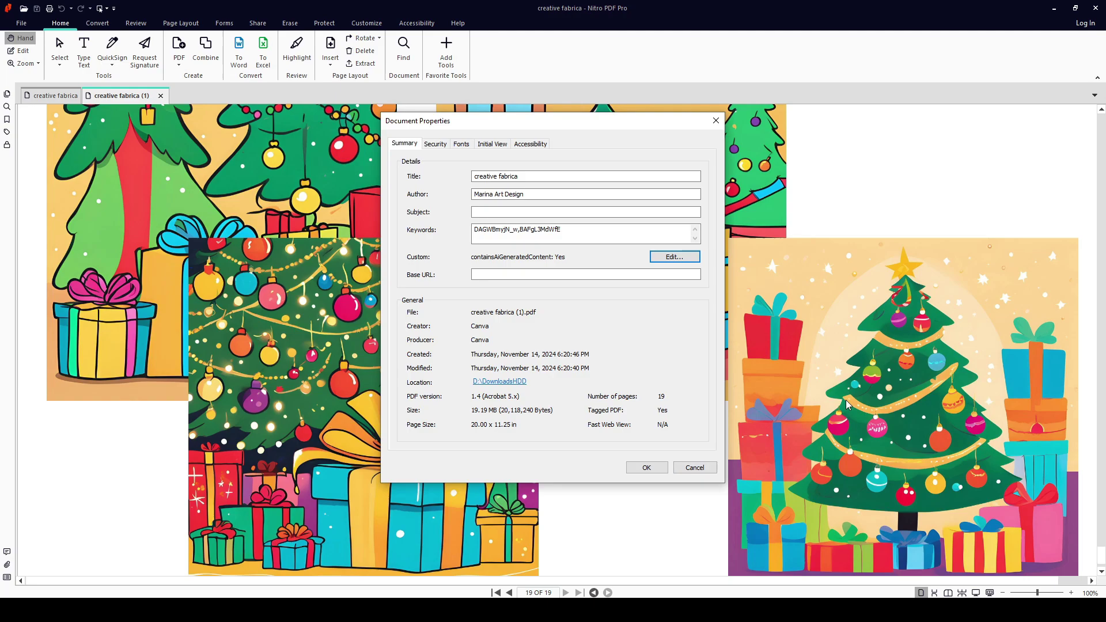
click(693, 468)
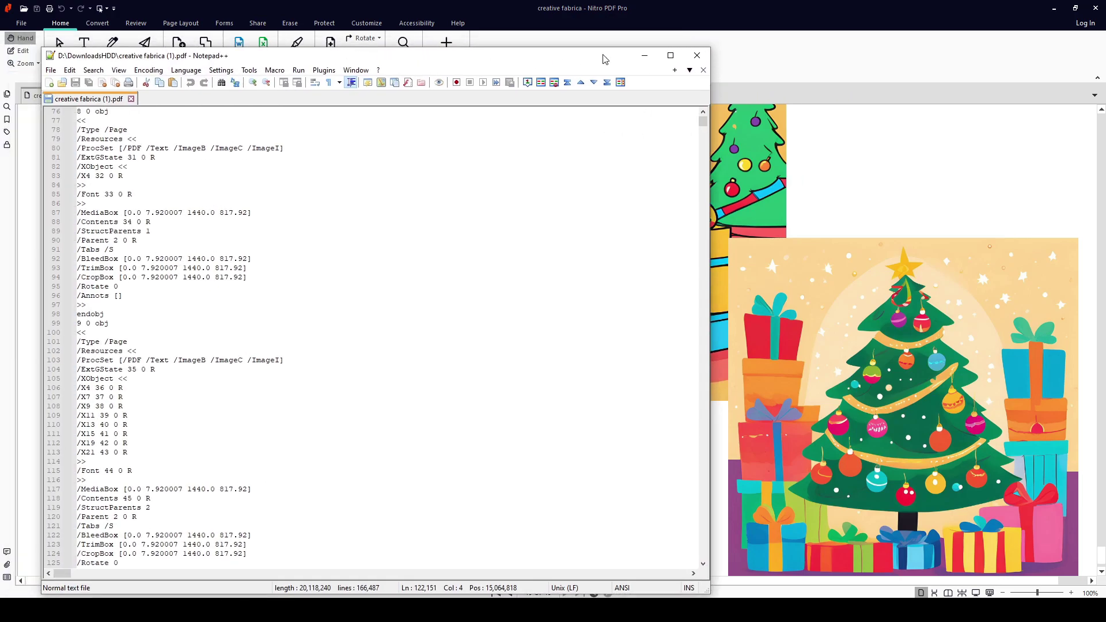
- Switch to Notepad++ and examine the author and containsAiGeneratedContent lines at the start of the creative fabrica (1).pdf code
click(779, 49)
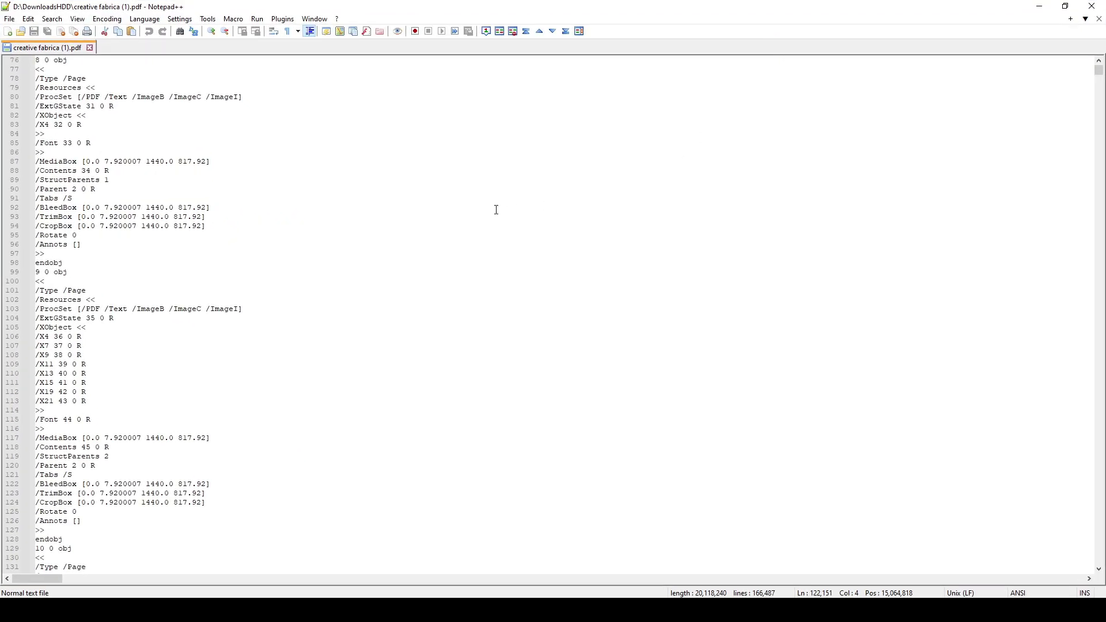
scroll(497, 210, up, 20)
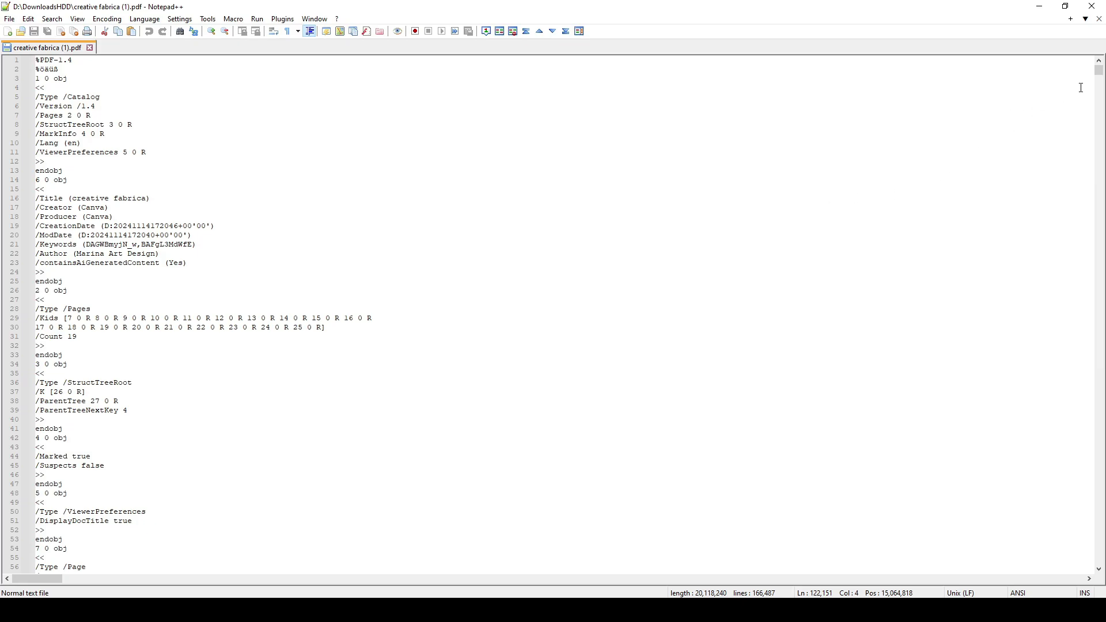
mouse_move(1099, 70)
mouse_down()
mouse_move(1098, 164)
mouse_move(1101, 69)
mouse_up()
click(157, 255)
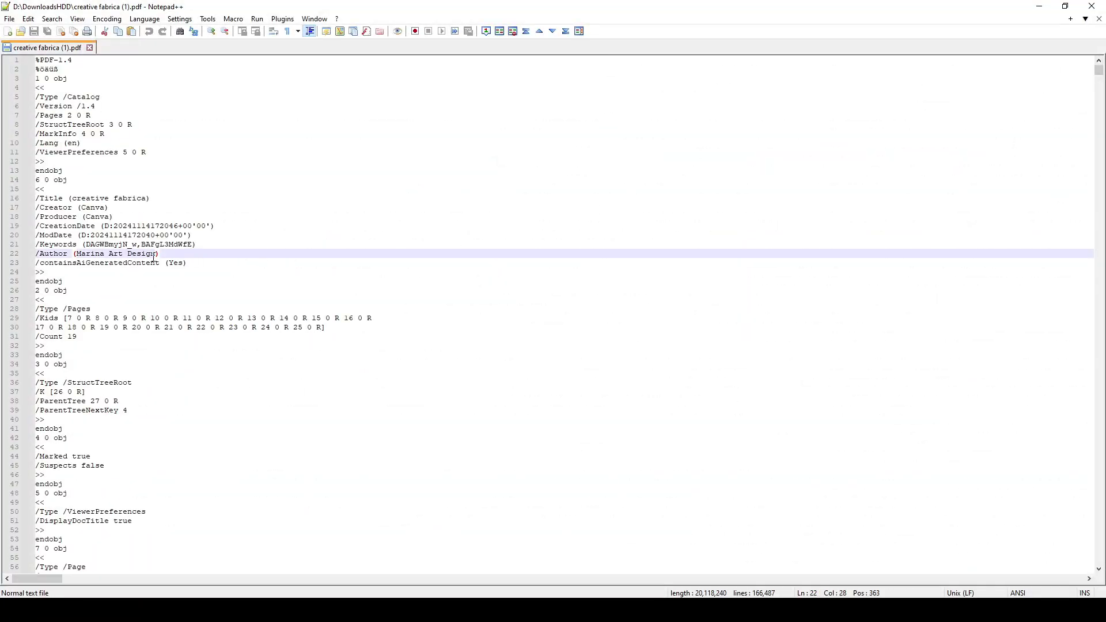
drag(159, 254, 68, 255)
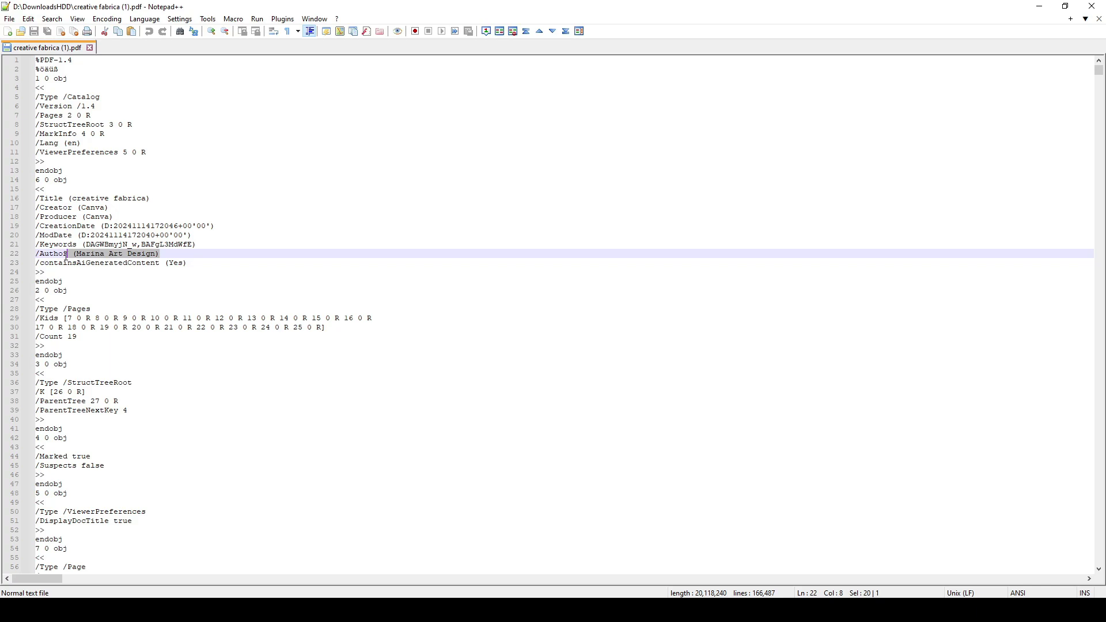
click(64, 255)
mouse_move(188, 264)
mouse_down()
mouse_move(50, 265)
mouse_move(178, 256)
mouse_up()
click(178, 263)
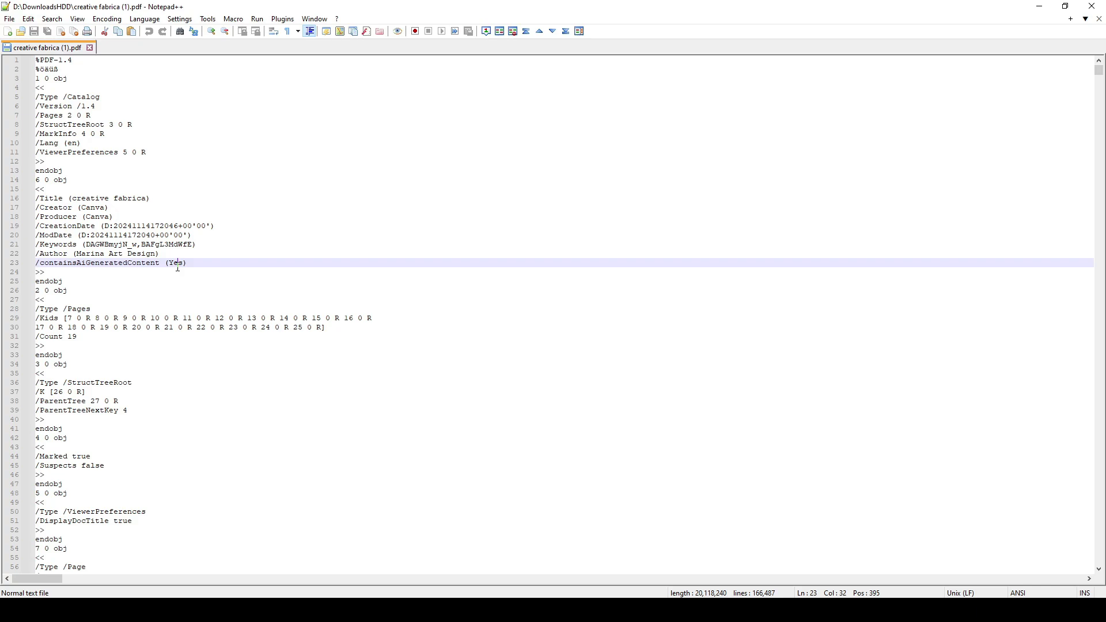
- Switch back to the Canva design and shift the gift box image slightly up and to the left on page 19
drag(664, 13, 0, 123)
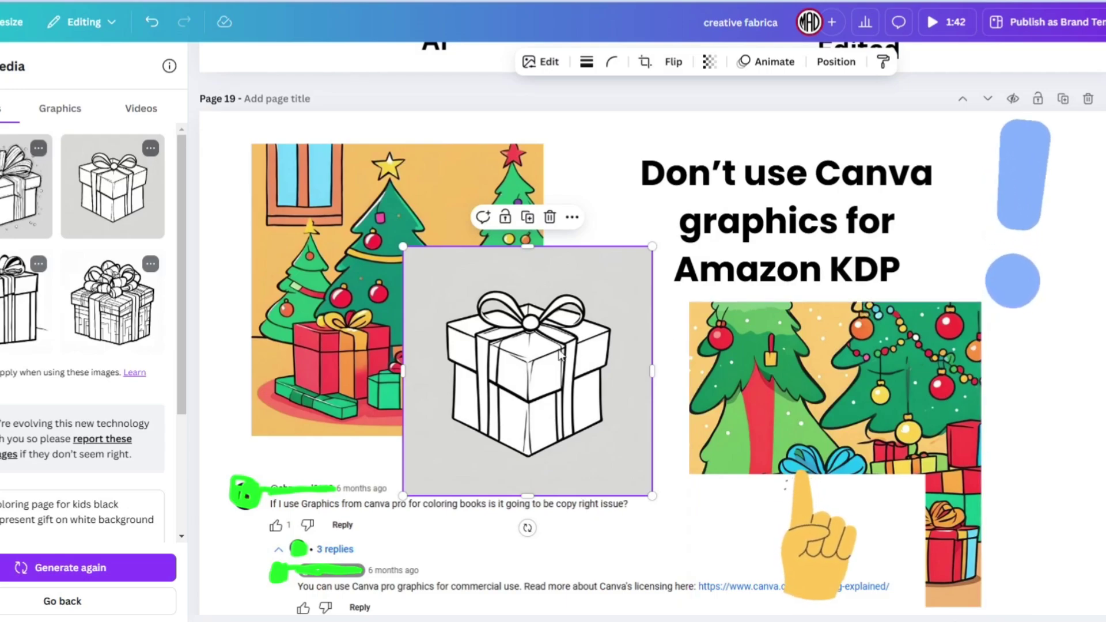
drag(560, 354, 535, 357)
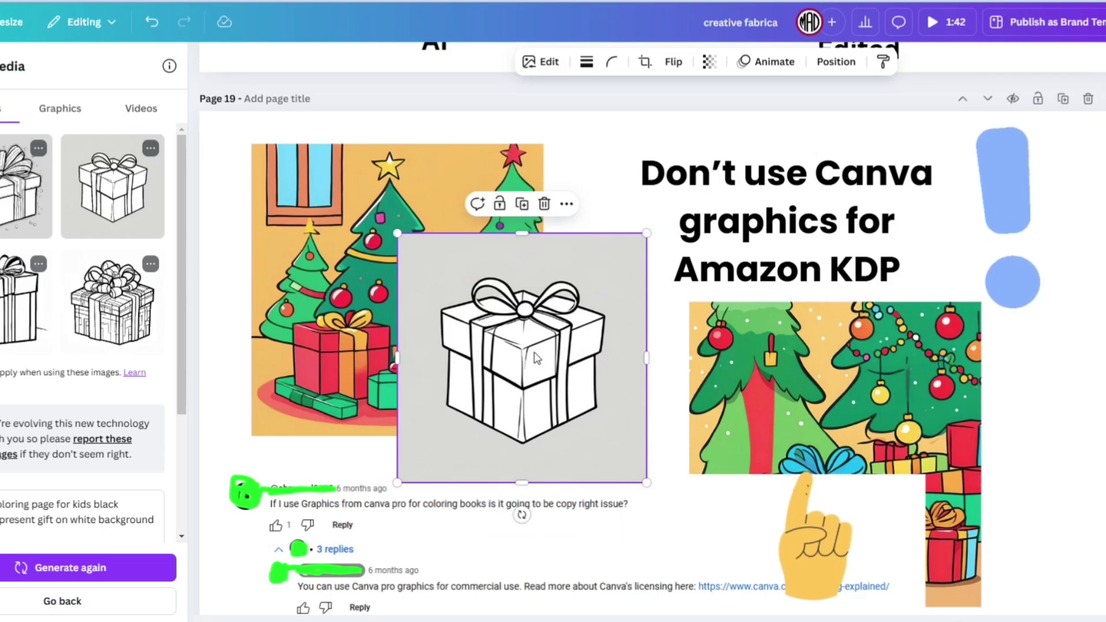